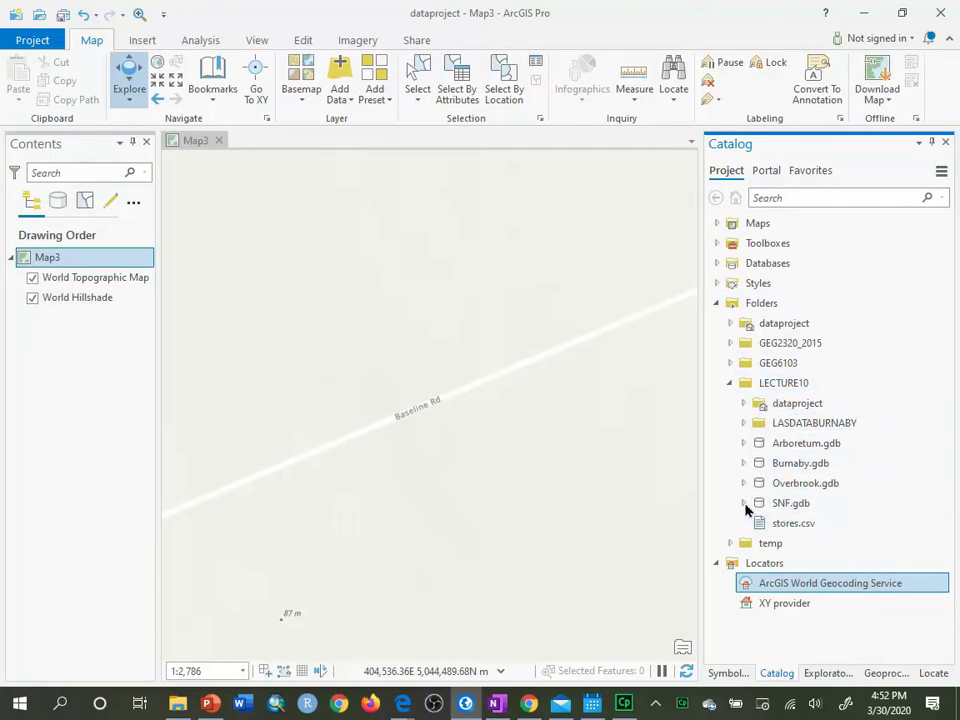
# Add the CANMAP_STREETS feature class from the DMTI dataset in SNF.gdb to the map
pyautogui.click(744, 505)
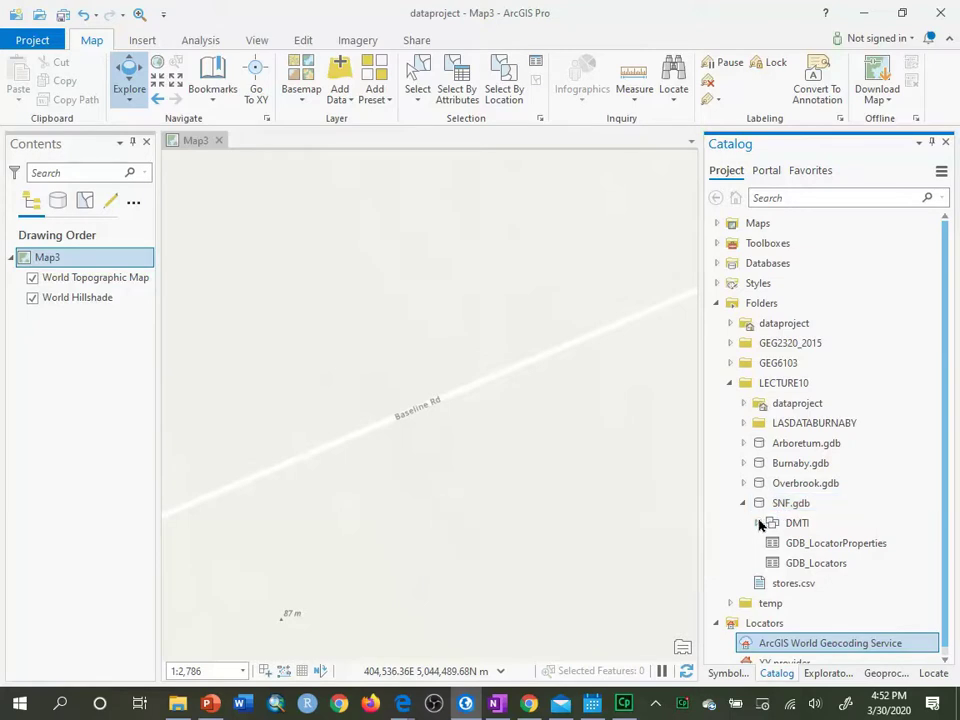
pyautogui.click(758, 523)
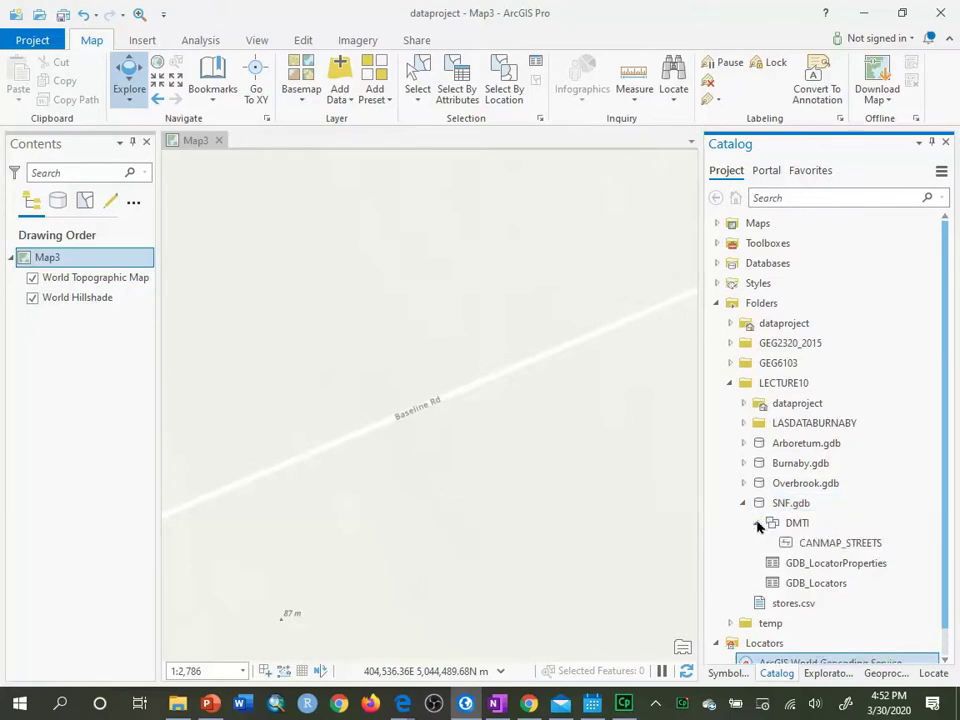
pyautogui.click(804, 545)
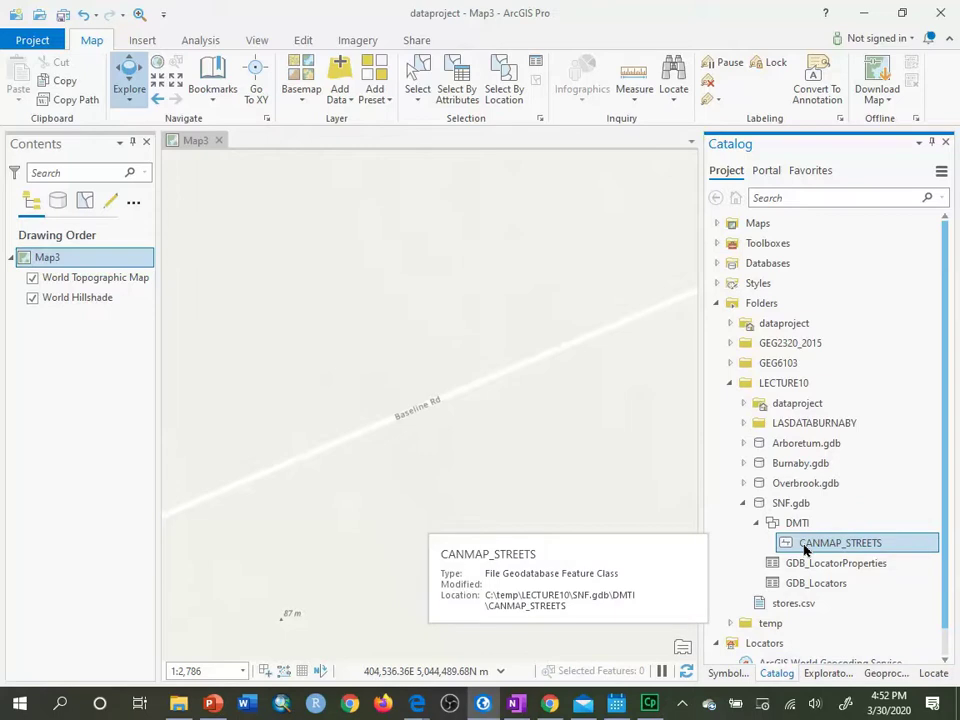
pyautogui.moveTo(806, 549); pyautogui.dragTo(79, 431)
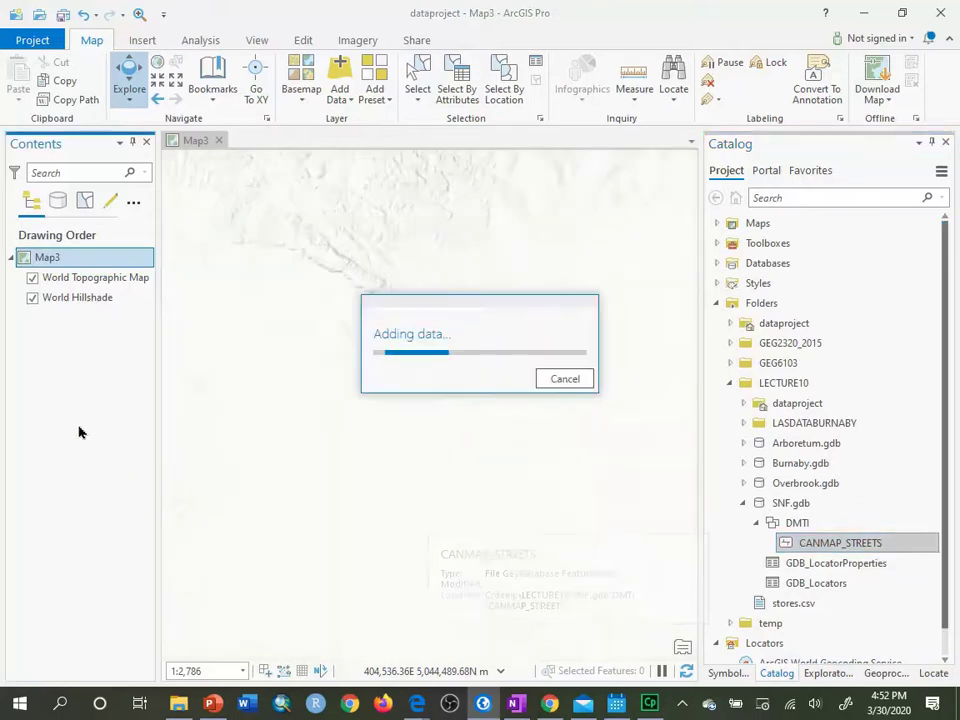
# Move the CANMAP_STREETS layer above the basemap layers in the drawing order and switch the basemap to Streets
pyautogui.click(75, 299)
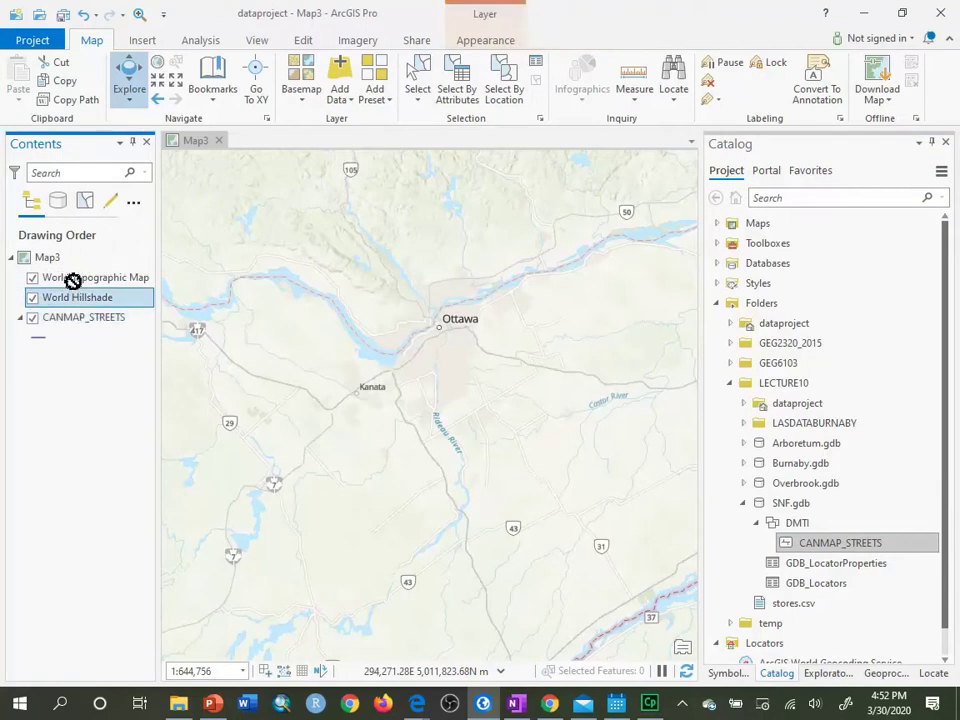
pyautogui.click(75, 318)
pyautogui.moveTo(70, 277); pyautogui.dragTo(70, 277)
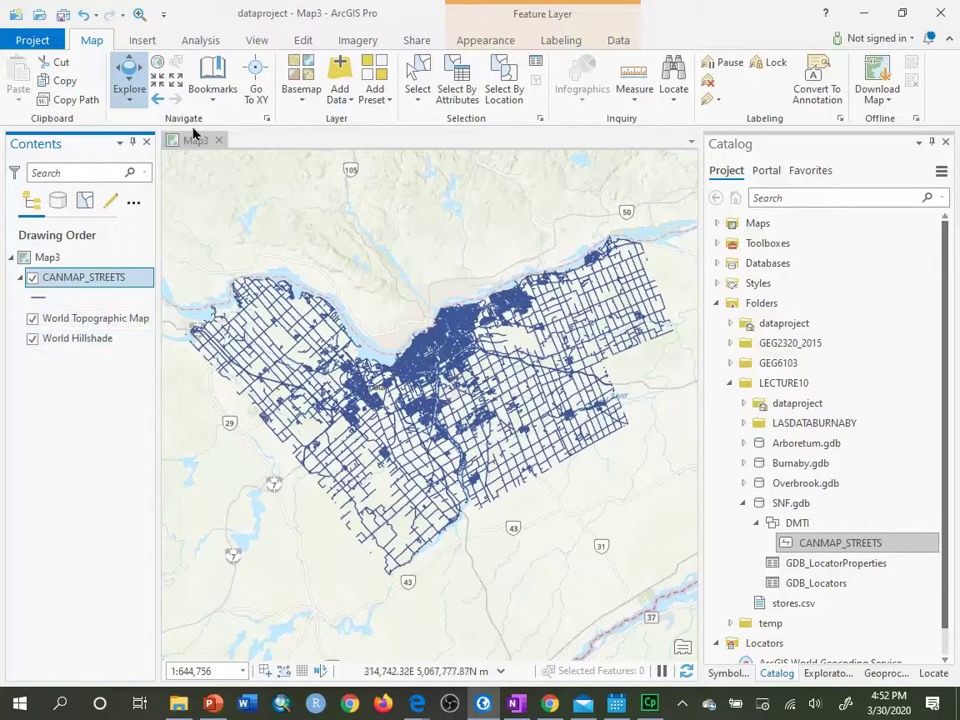
pyautogui.click(309, 106)
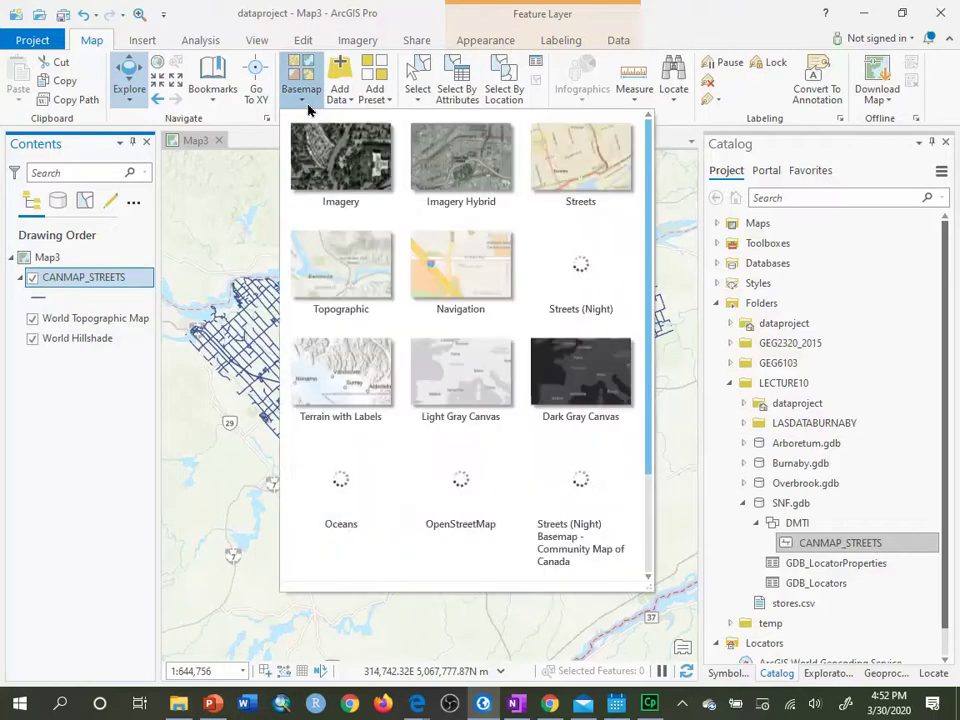
pyautogui.click(589, 182)
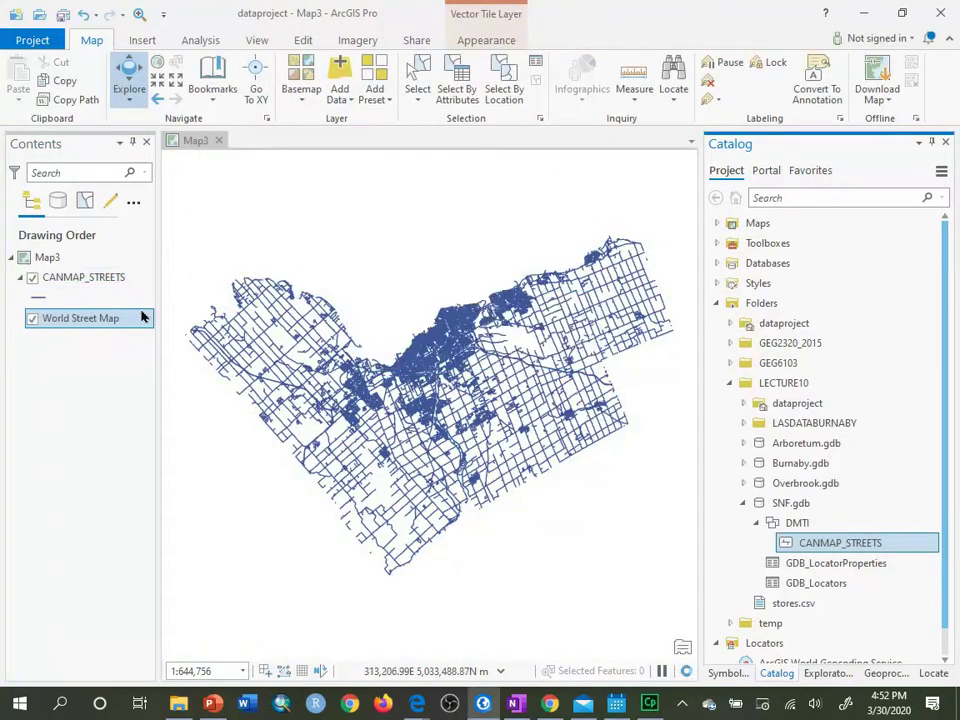
# Examine the address range, street name, municipality and province fields in the CANMAP_STREETS attribute table, and close the table
pyautogui.click(72, 281)
pyautogui.rightClick(72, 283)
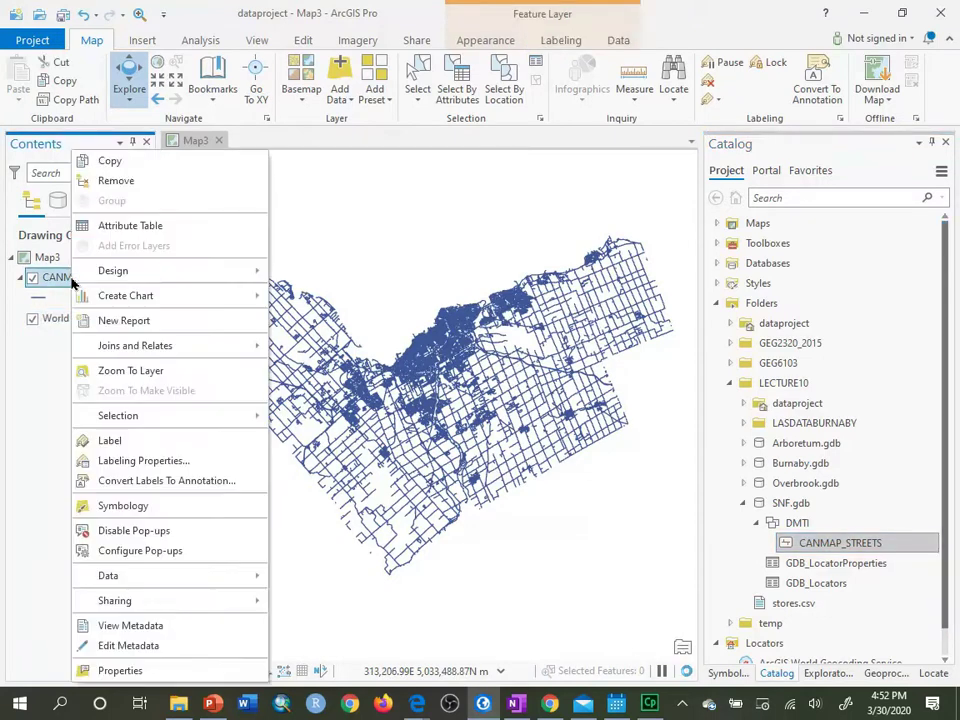
pyautogui.click(115, 227)
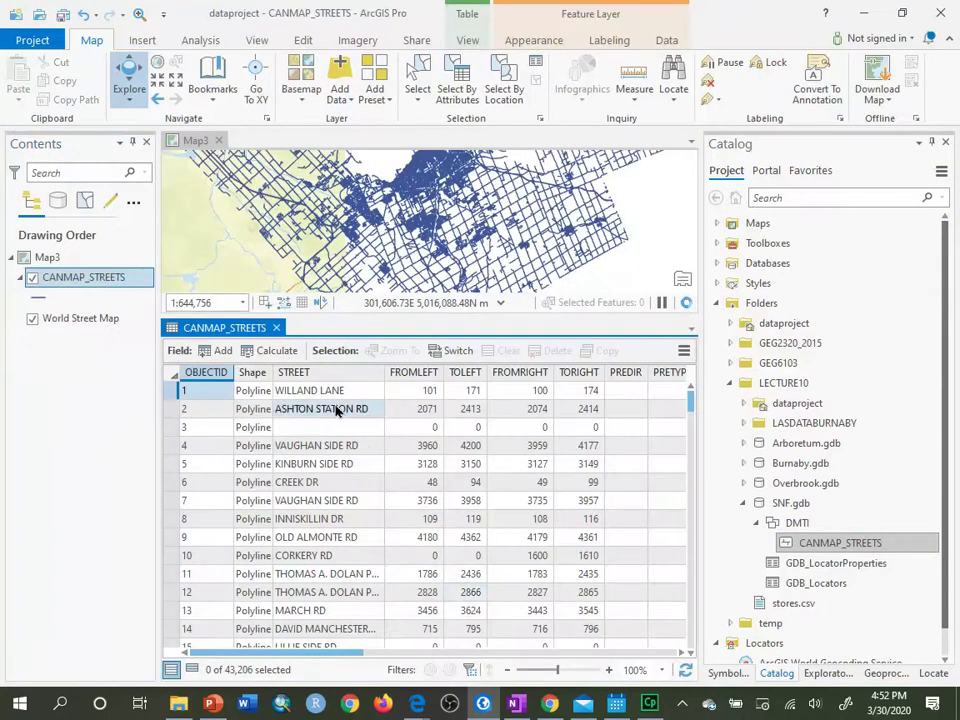
pyautogui.click(311, 373)
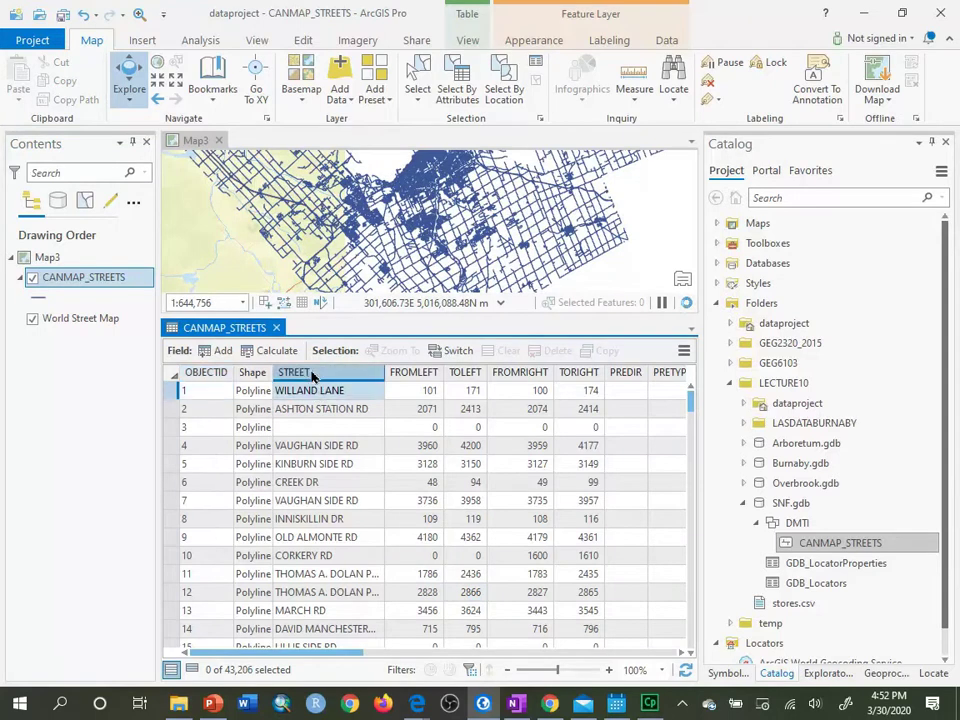
pyautogui.click(410, 372)
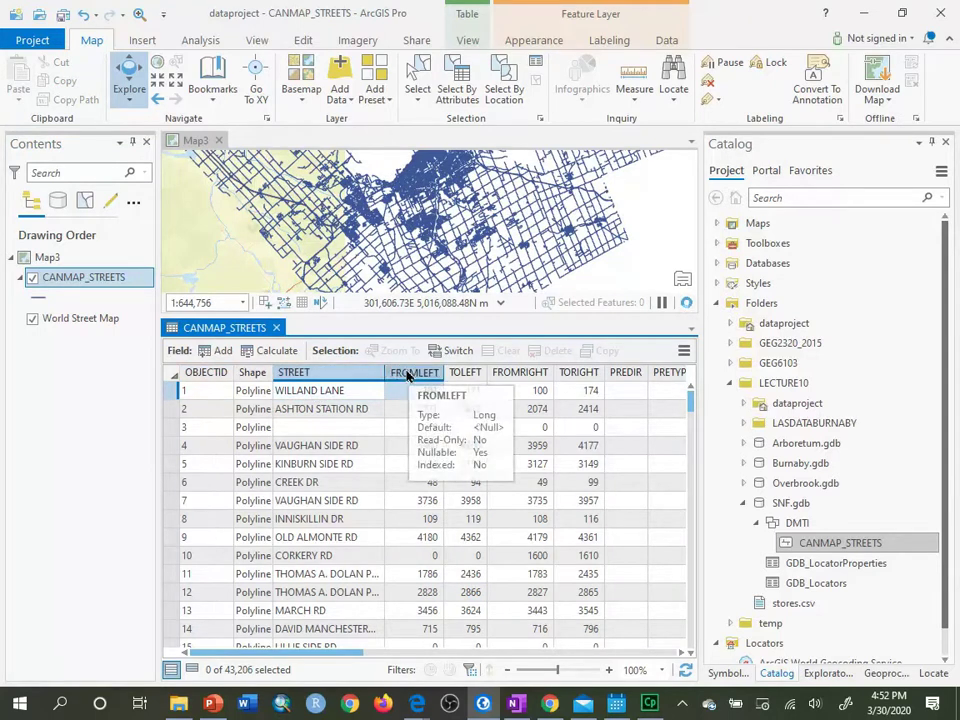
pyautogui.click(465, 372)
pyautogui.click(515, 372)
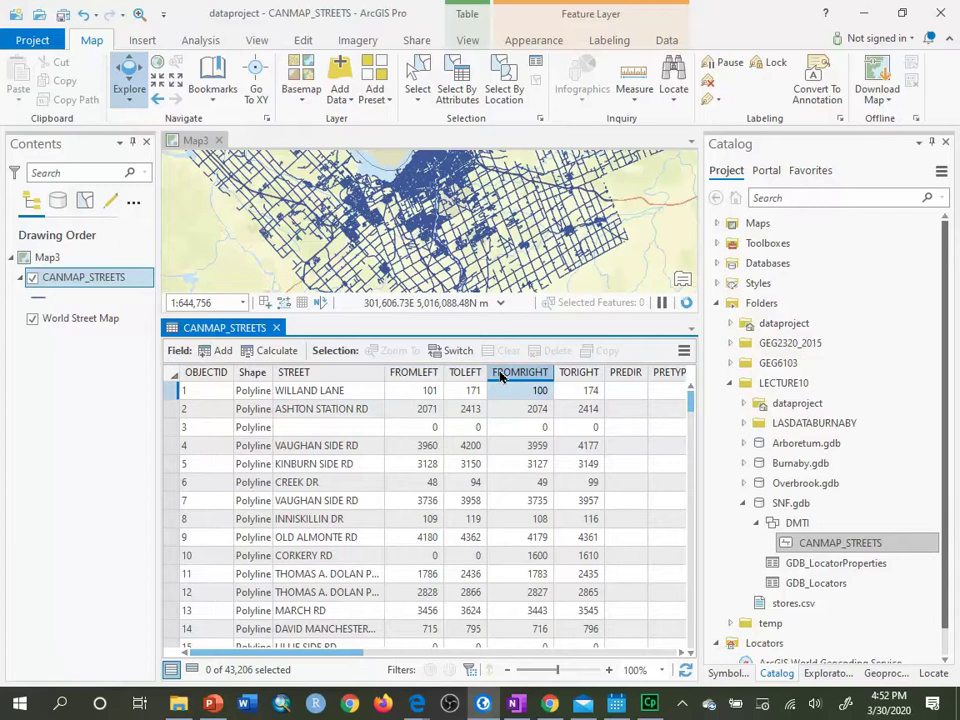
pyautogui.click(575, 372)
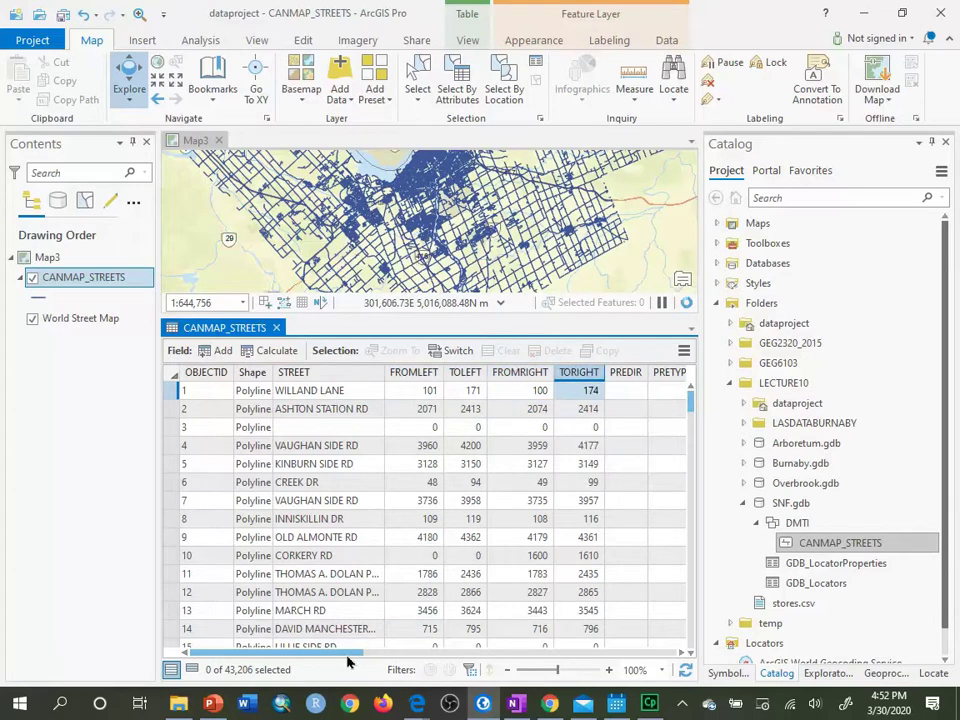
pyautogui.moveTo(344, 656); pyautogui.dragTo(421, 648)
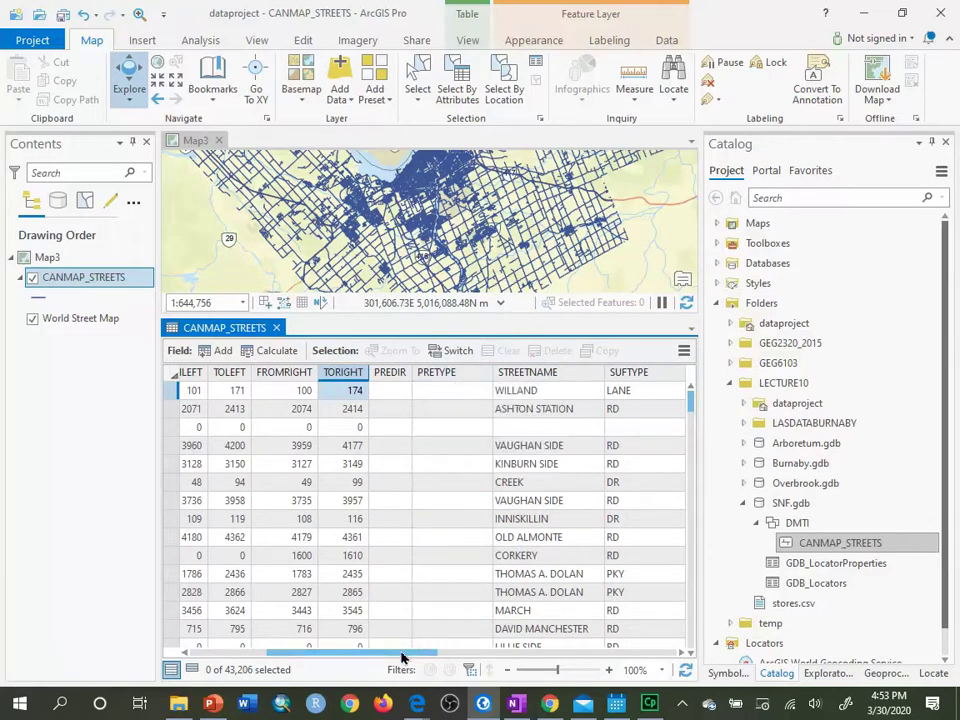
pyautogui.moveTo(403, 657); pyautogui.dragTo(557, 628)
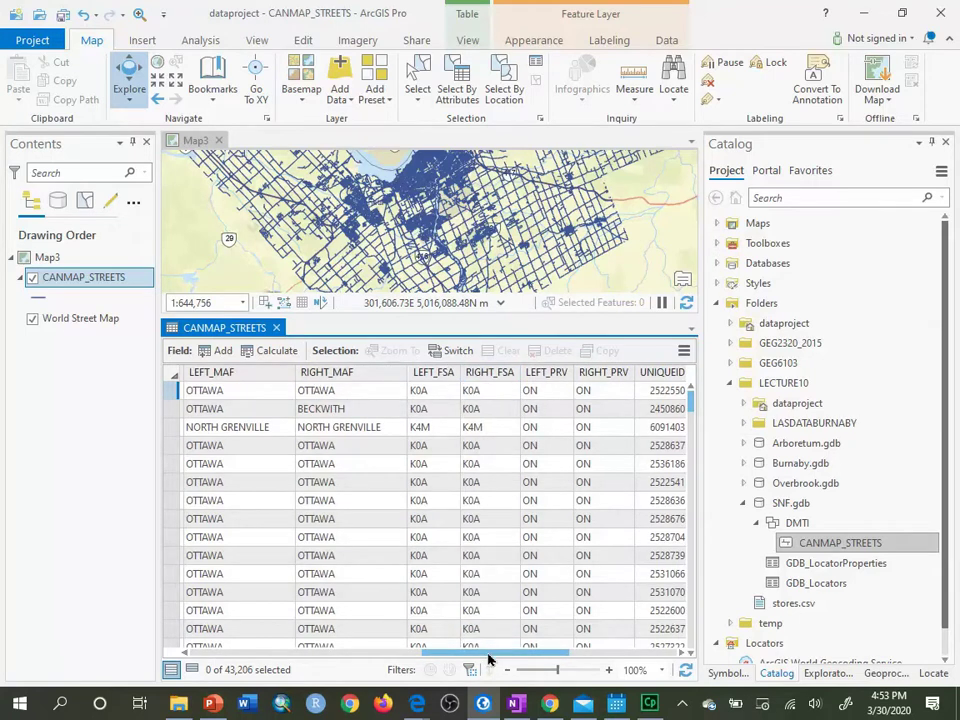
pyautogui.moveTo(489, 658); pyautogui.dragTo(187, 650)
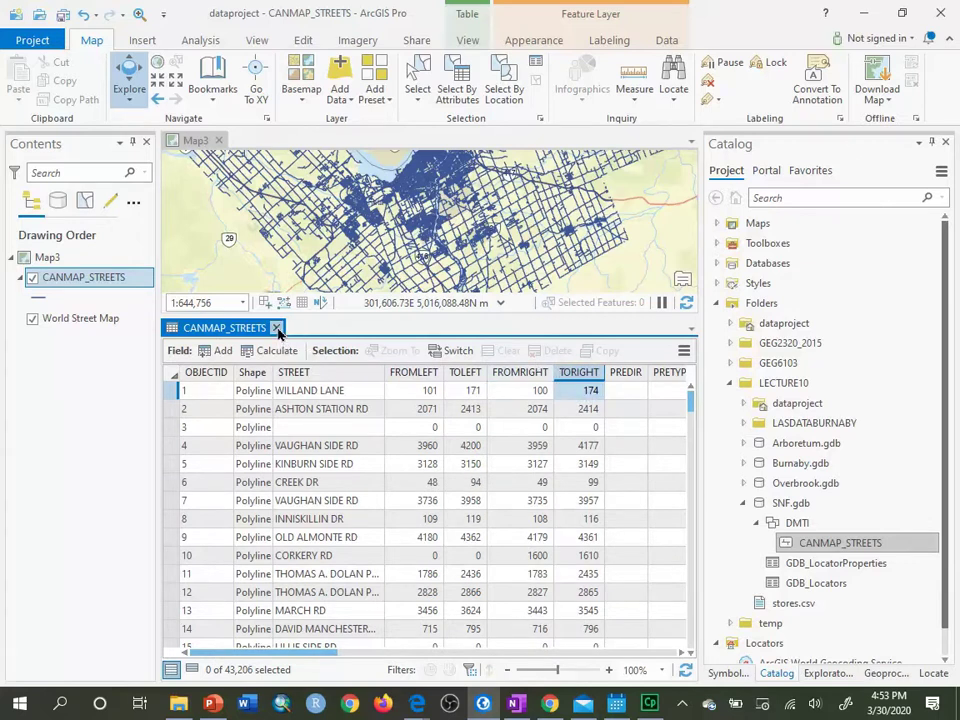
pyautogui.click(277, 329)
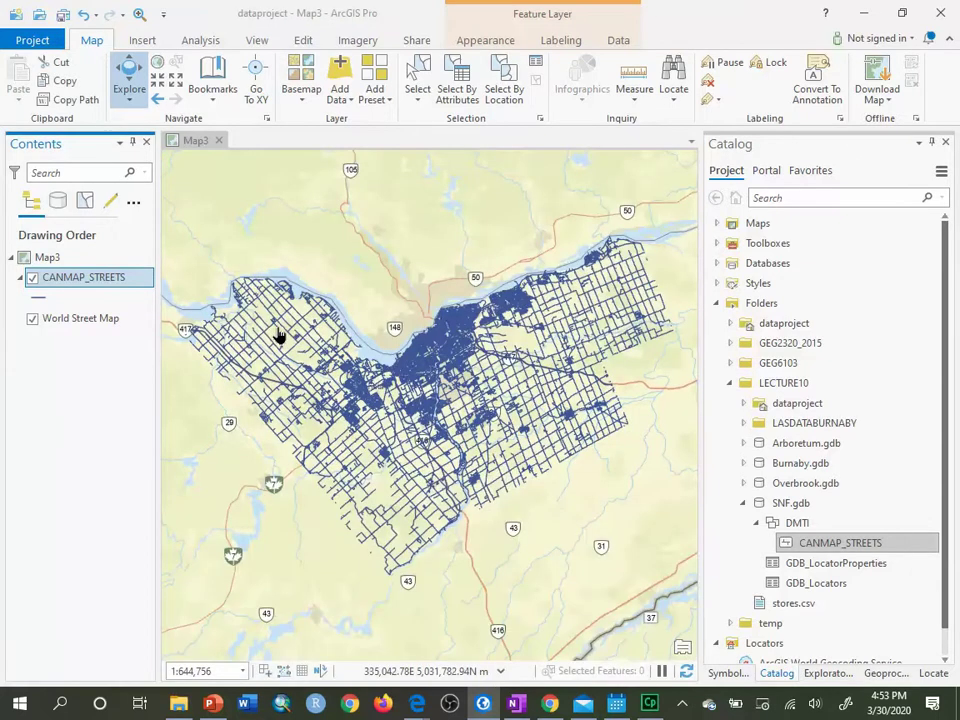
# Bring up the Create Address Locator tool and set the address locator style to US Address - Dual Ranges
pyautogui.click(889, 674)
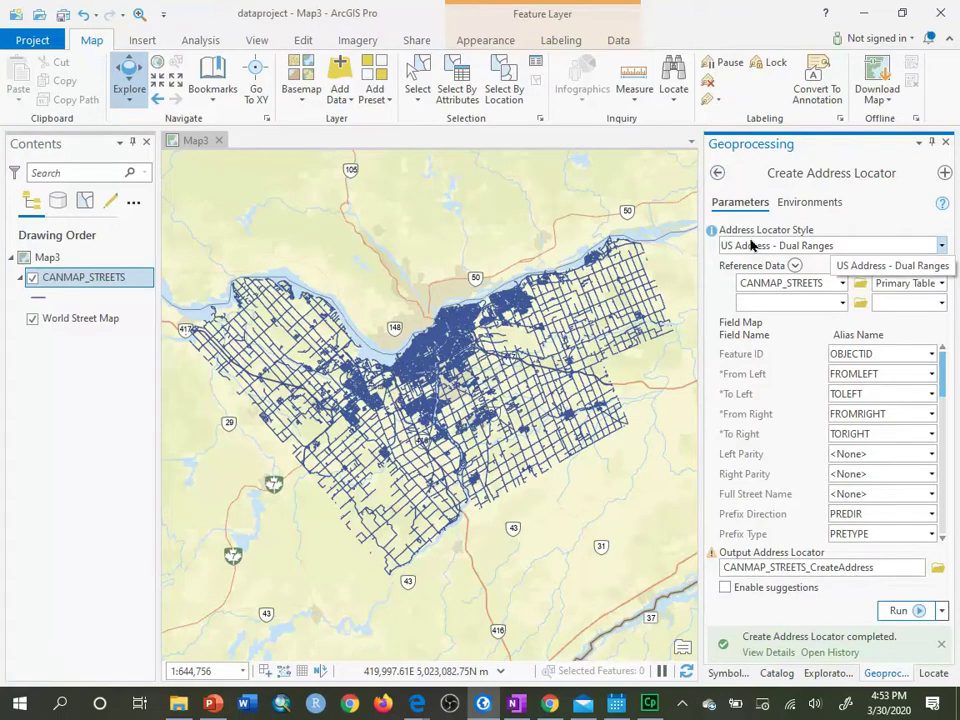
pyautogui.click(941, 245)
pyautogui.click(857, 334)
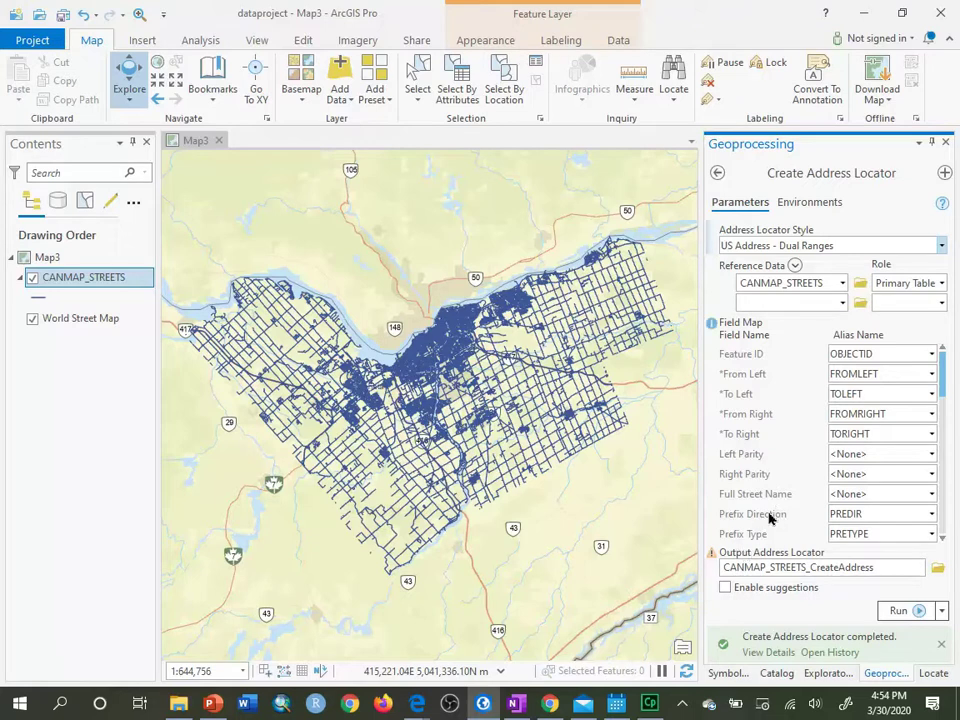
# Try to create the address locator with the output name CANMAP_STREETS_CreateAddress and review the run's details
pyautogui.click(915, 615)
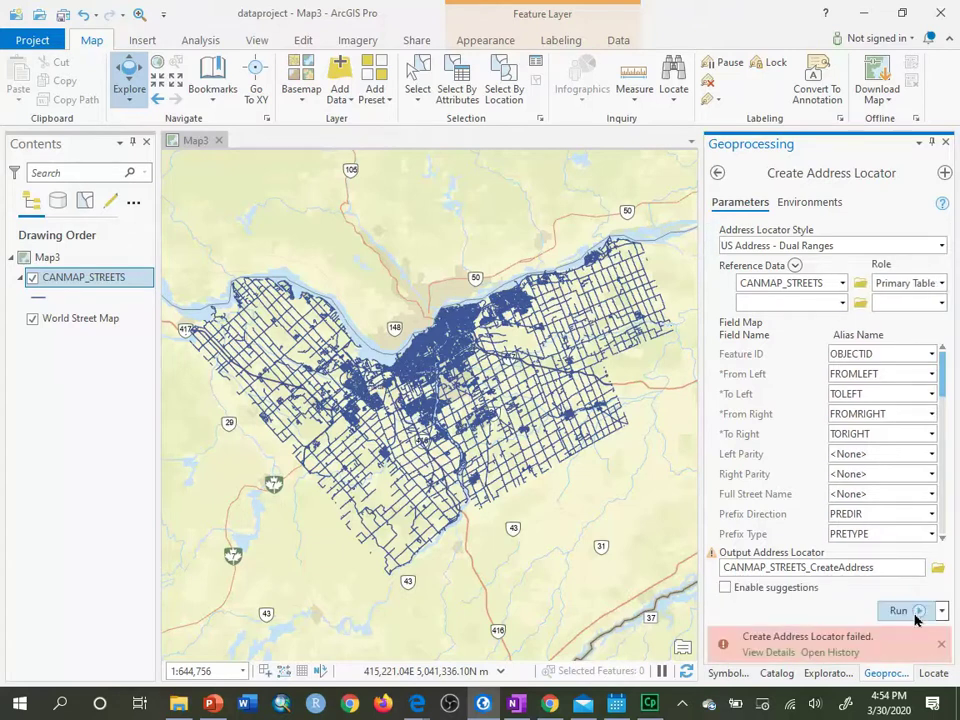
pyautogui.click(770, 652)
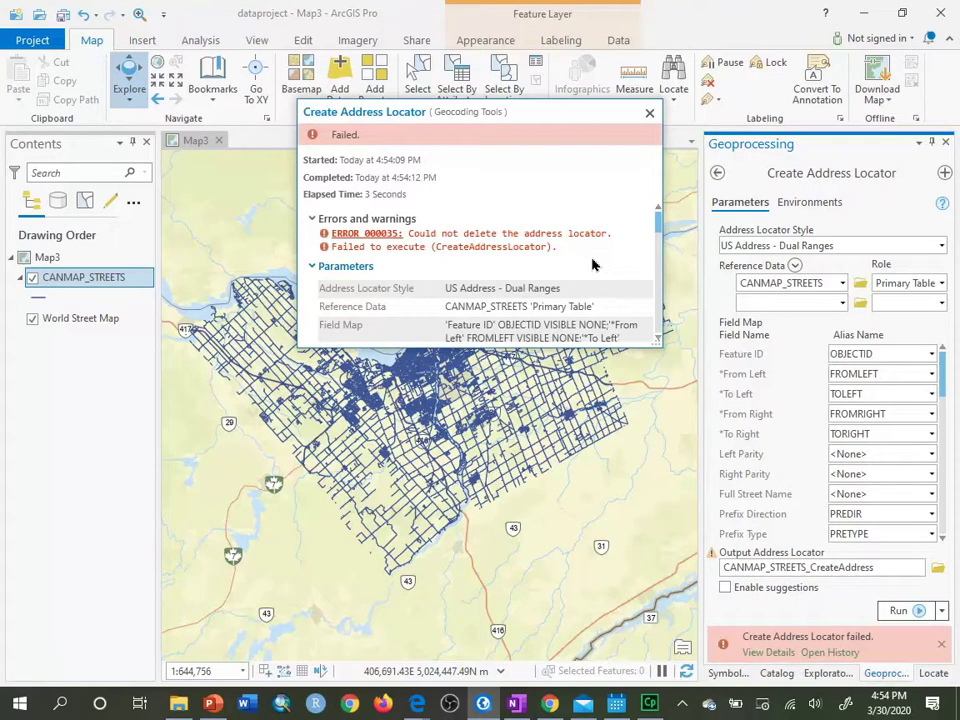
pyautogui.click(649, 113)
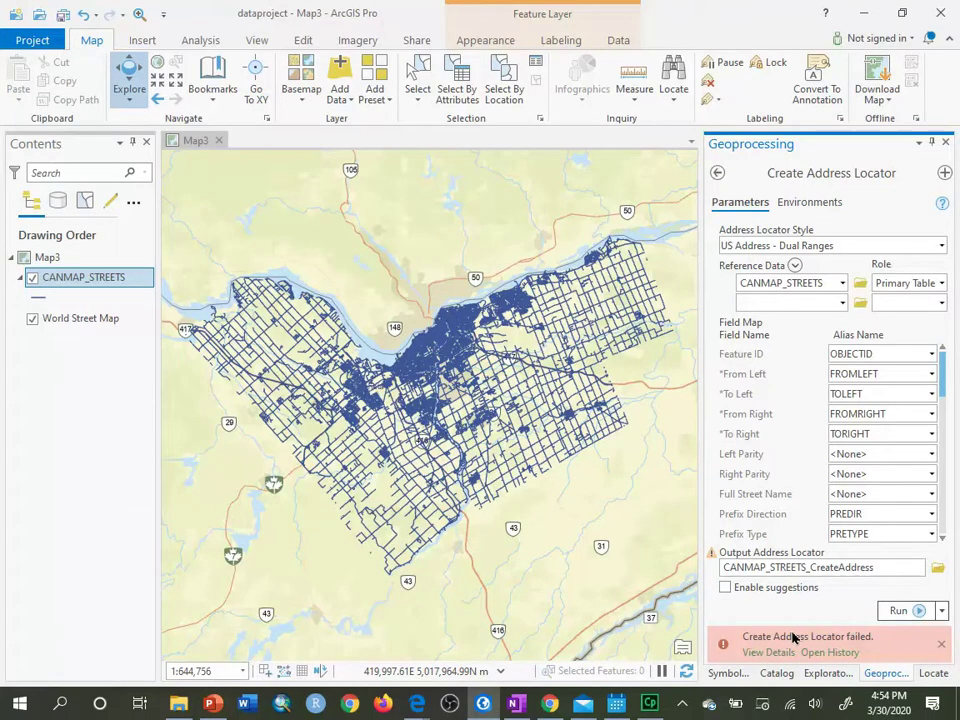
# Change the output address locator name to CANMAP_STREETS_CreateAddress2 and run Create Address Locator
pyautogui.click(888, 570)
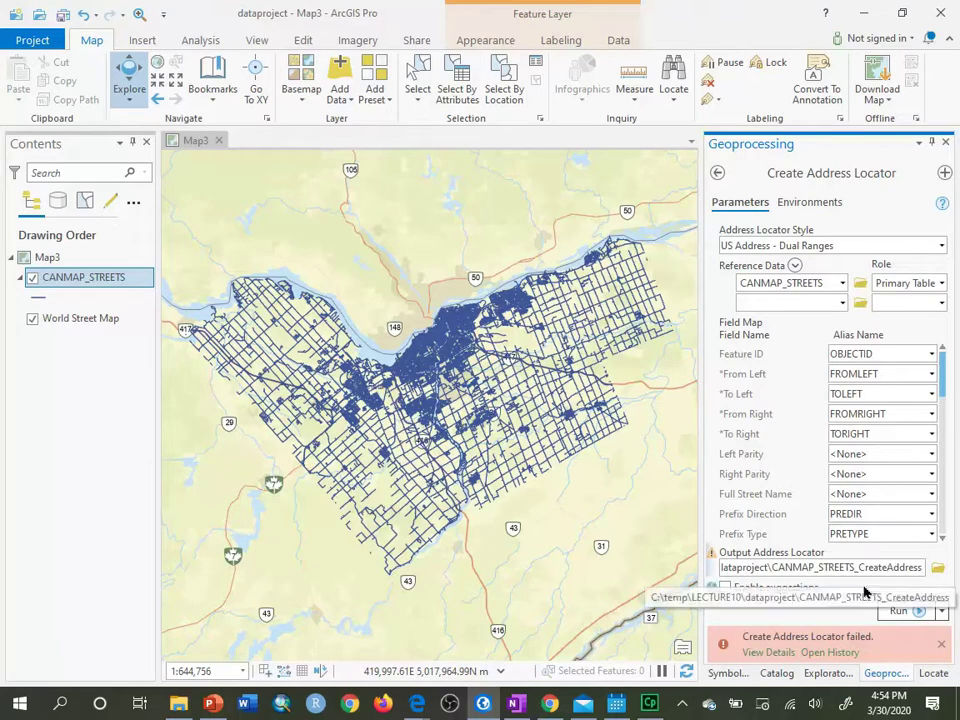
pyautogui.click(894, 612)
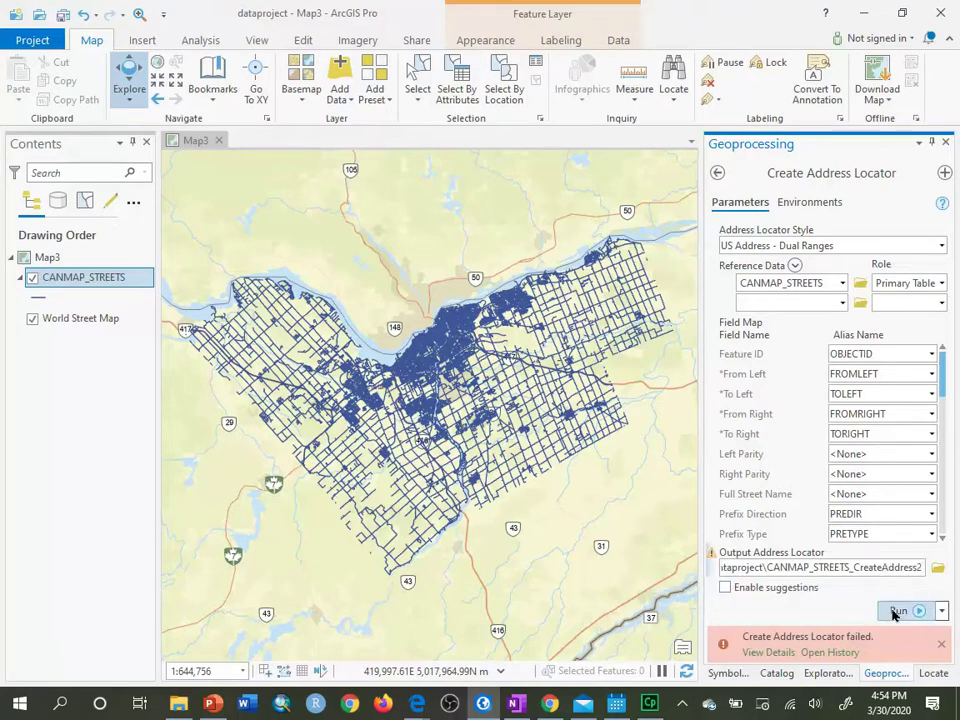
pyautogui.click(941, 643)
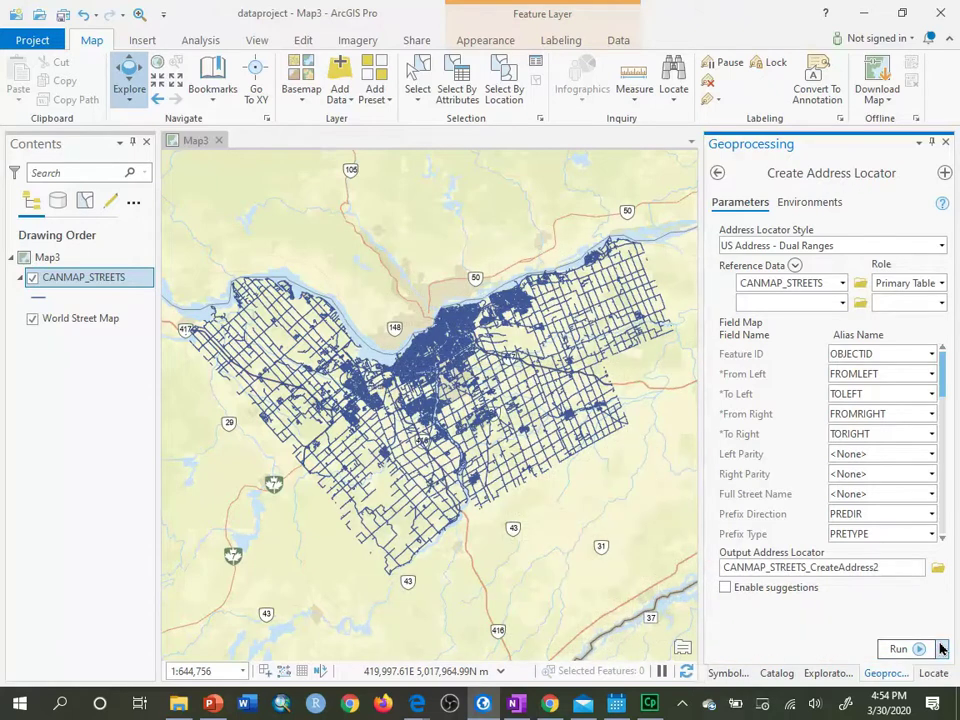
pyautogui.click(910, 650)
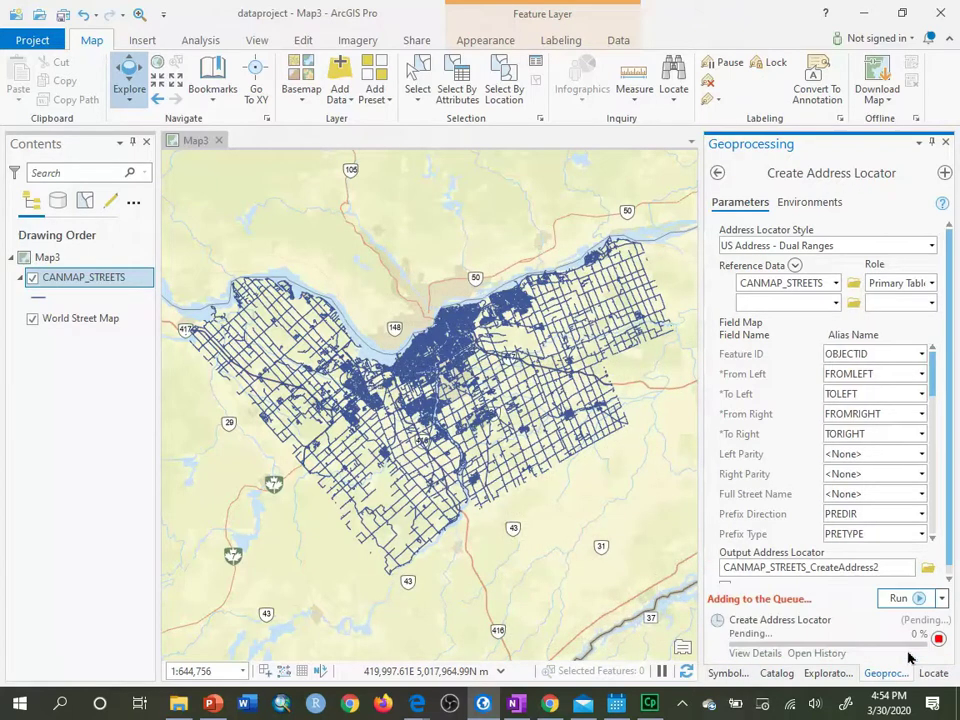
pyautogui.moveTo(910, 656)
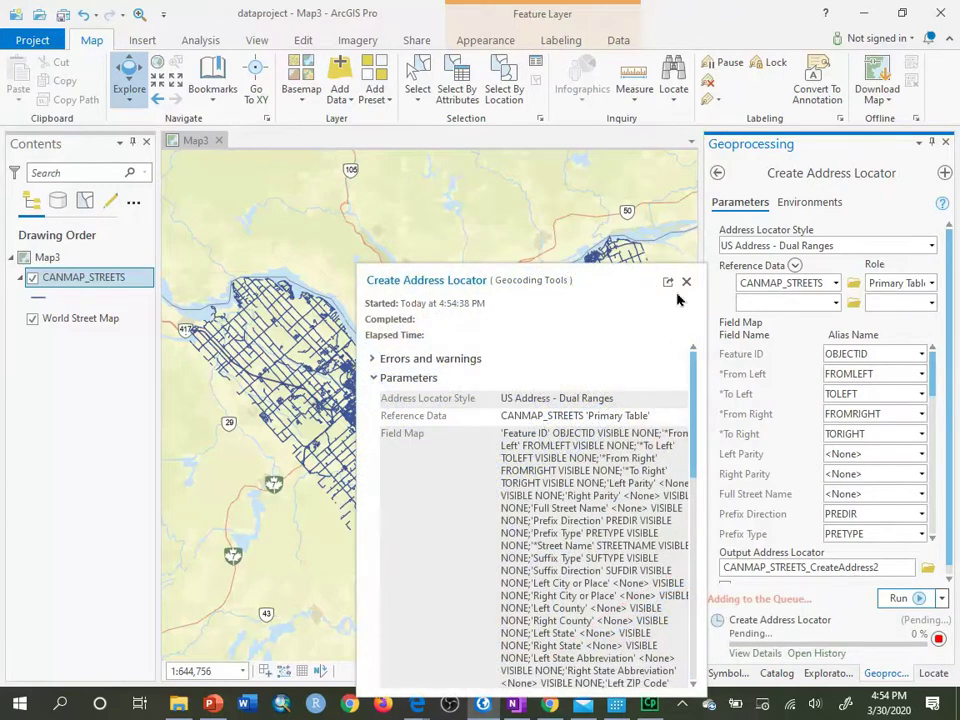
pyautogui.click(684, 284)
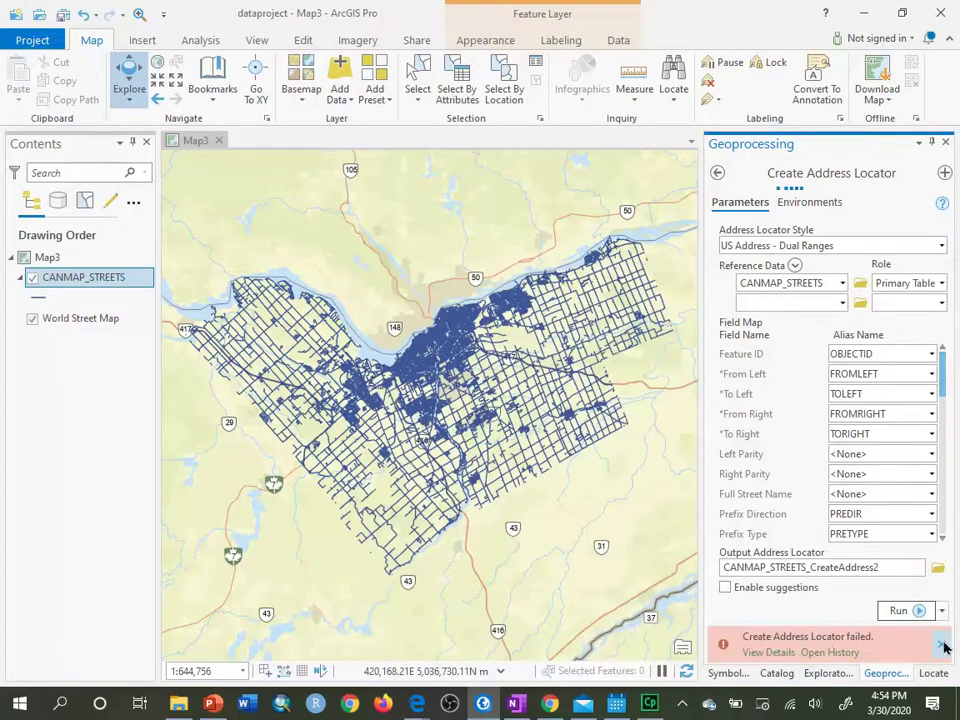
pyautogui.click(940, 645)
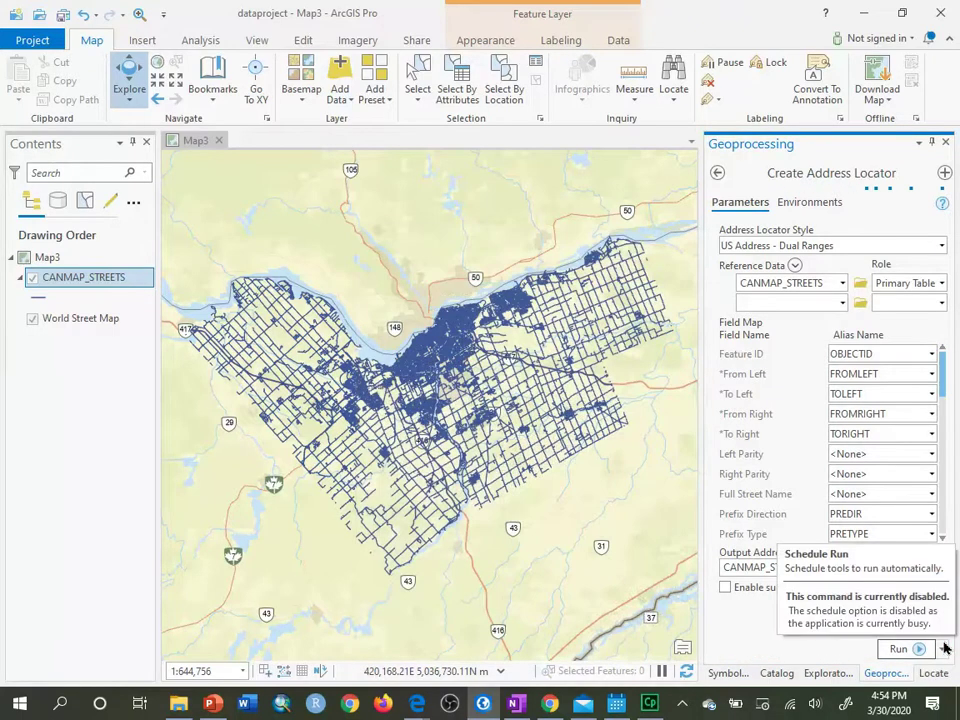
# Check the project's Locators in the Catalog for CANMAP_STREETS_CreateAddress and CANMAP_STREETS_CreateAddress2
pyautogui.click(779, 675)
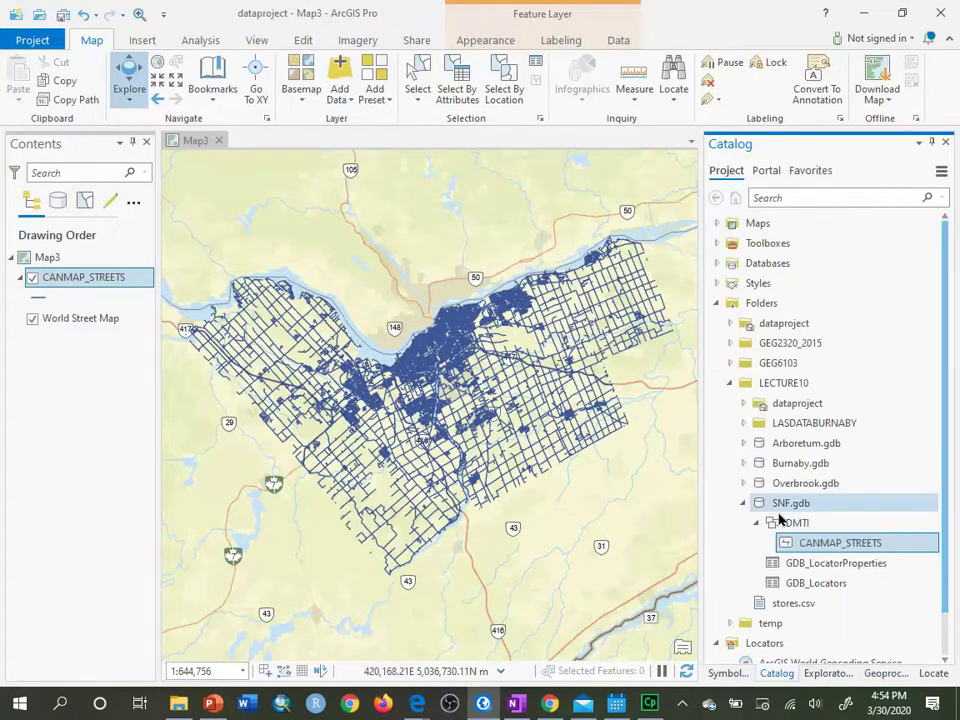
pyautogui.scroll(-2, 785, 522)
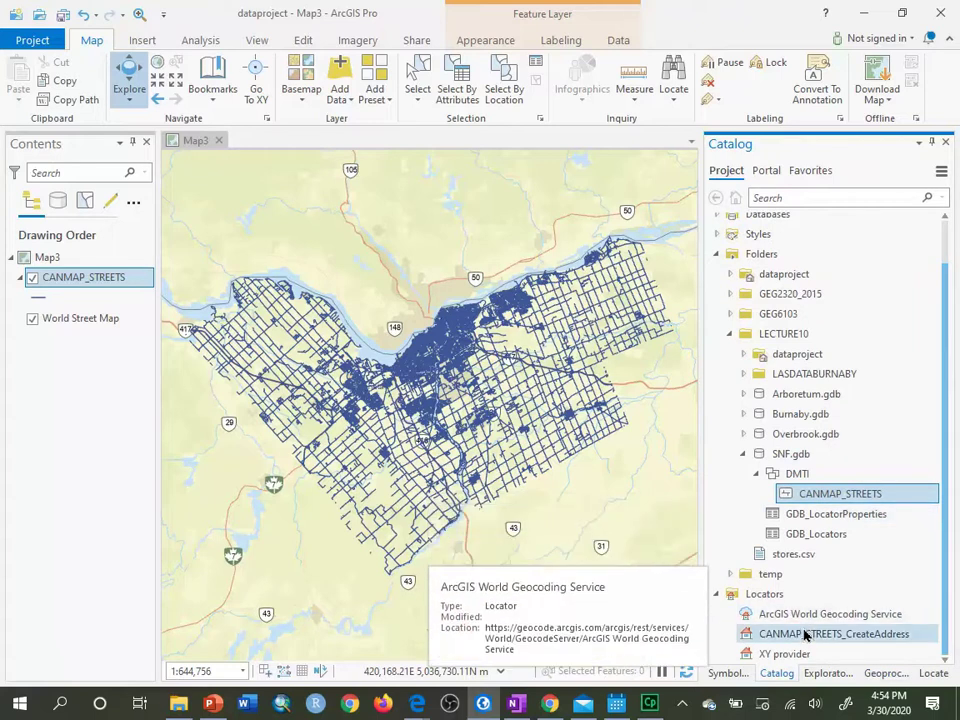
pyautogui.click(805, 634)
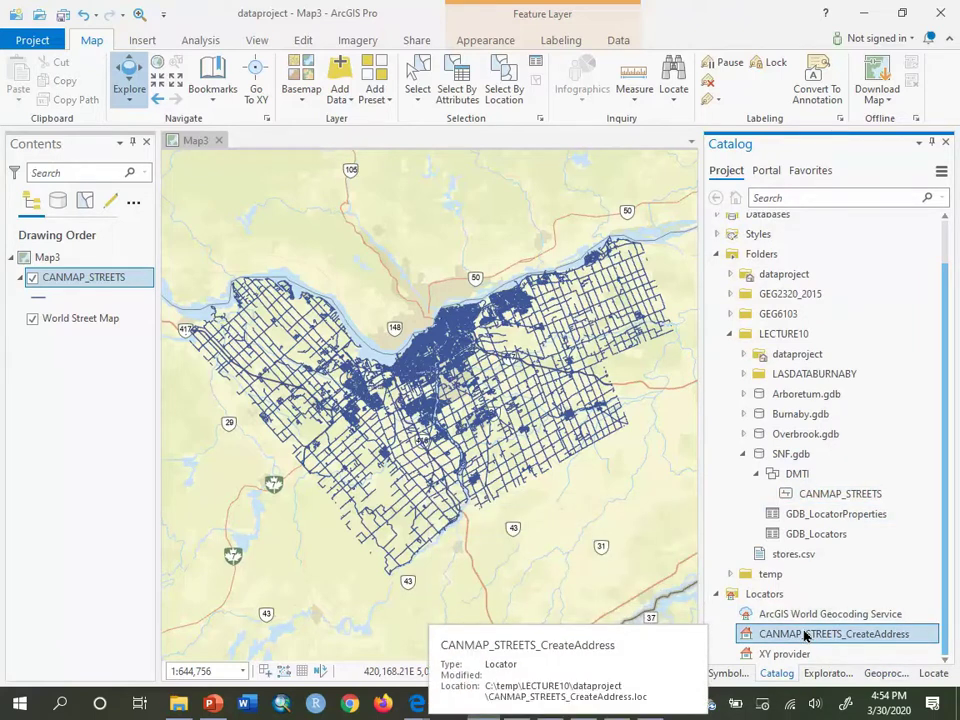
pyautogui.click(849, 655)
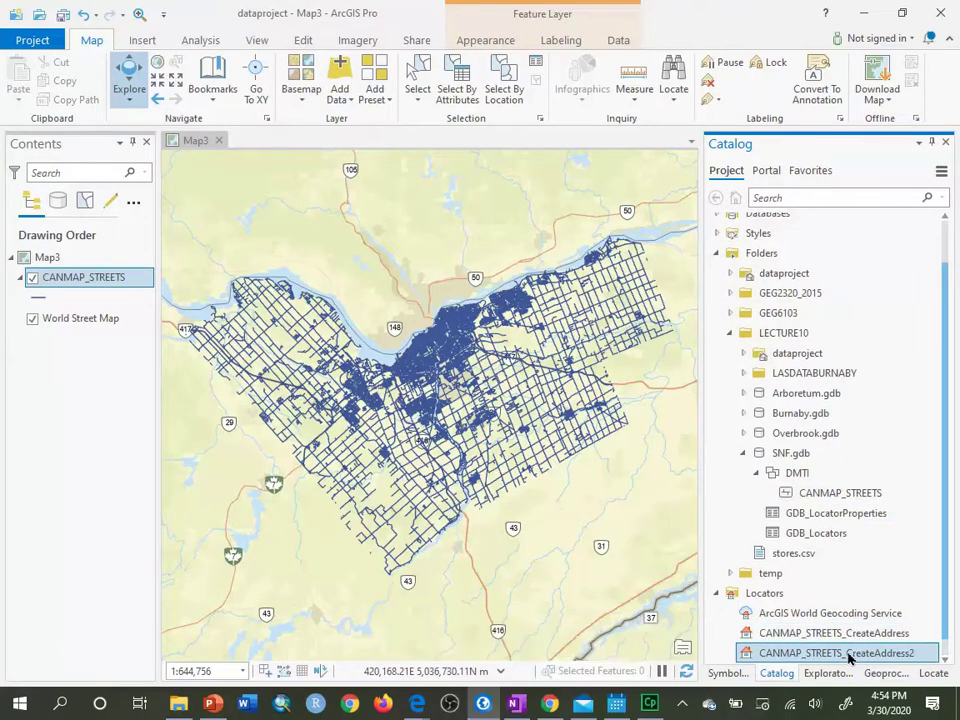
pyautogui.click(797, 633)
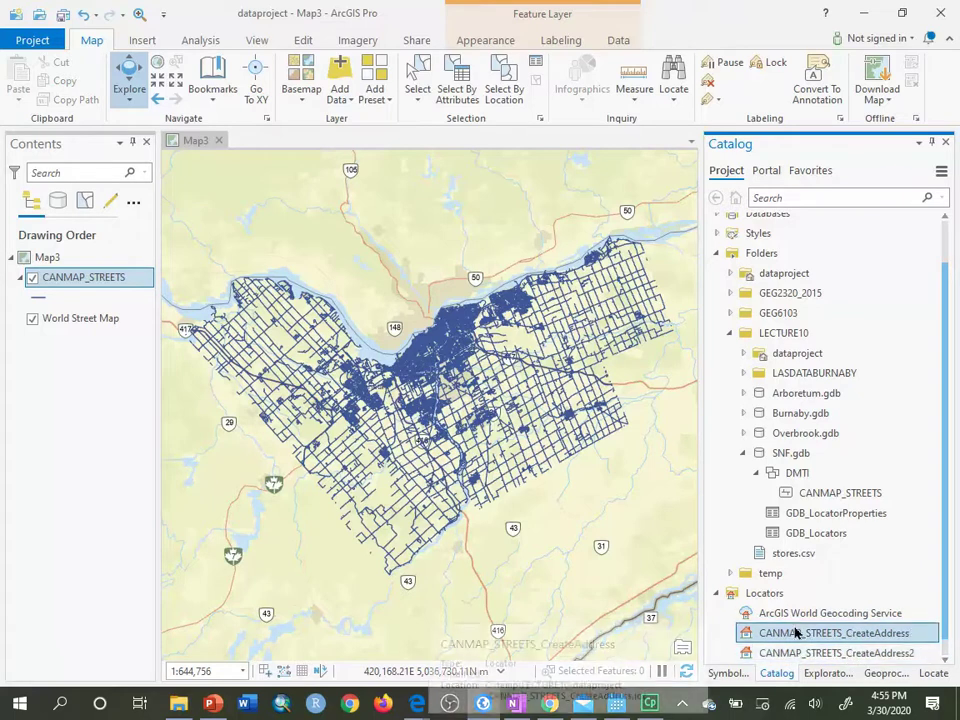
# Remove the CANMAP_STREETS_CreateAddress locator from the project's Locators and select CANMAP_STREETS_CreateAddress2
pyautogui.rightClick(797, 633)
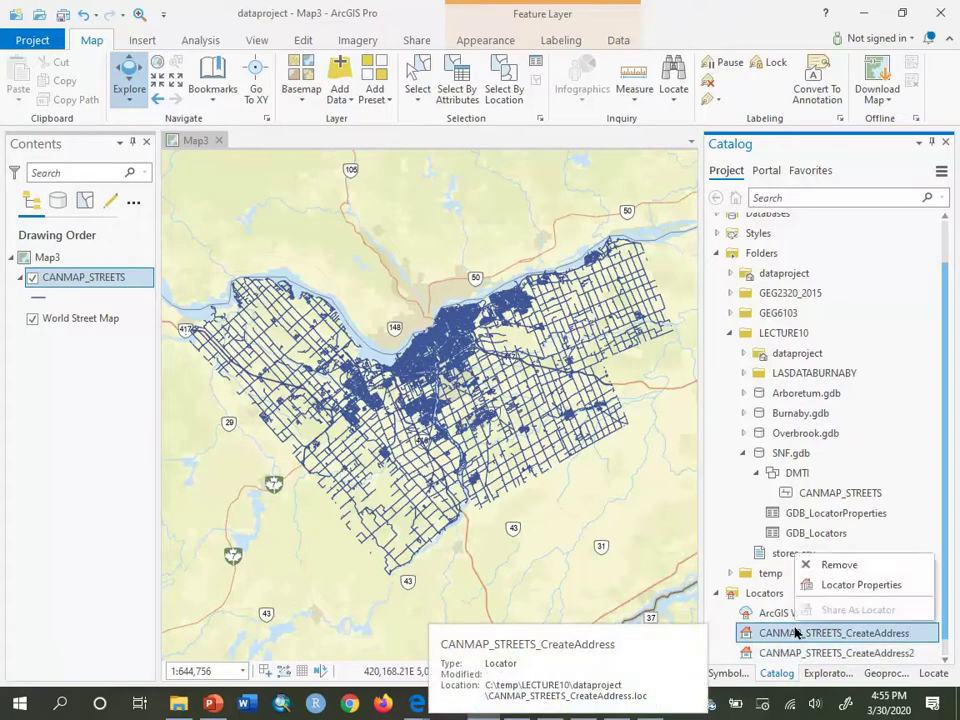
pyautogui.click(833, 566)
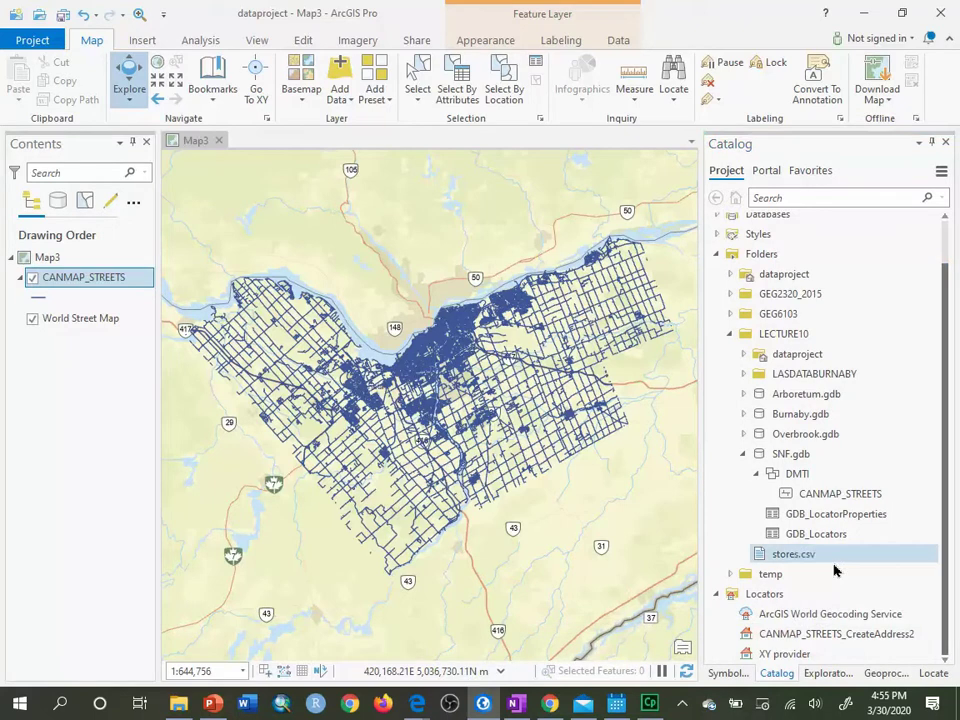
pyautogui.click(860, 635)
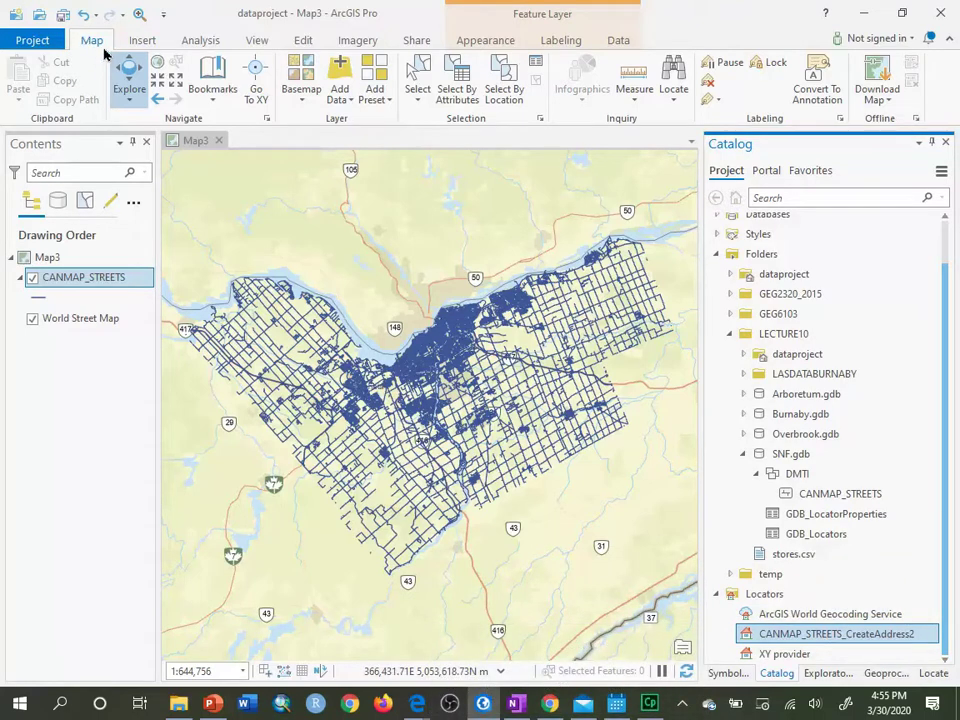
# Locate a street address on University Private in Map3 by searching with the CANMAP_STREETS_CreateAddress2 locator
pyautogui.click(675, 100)
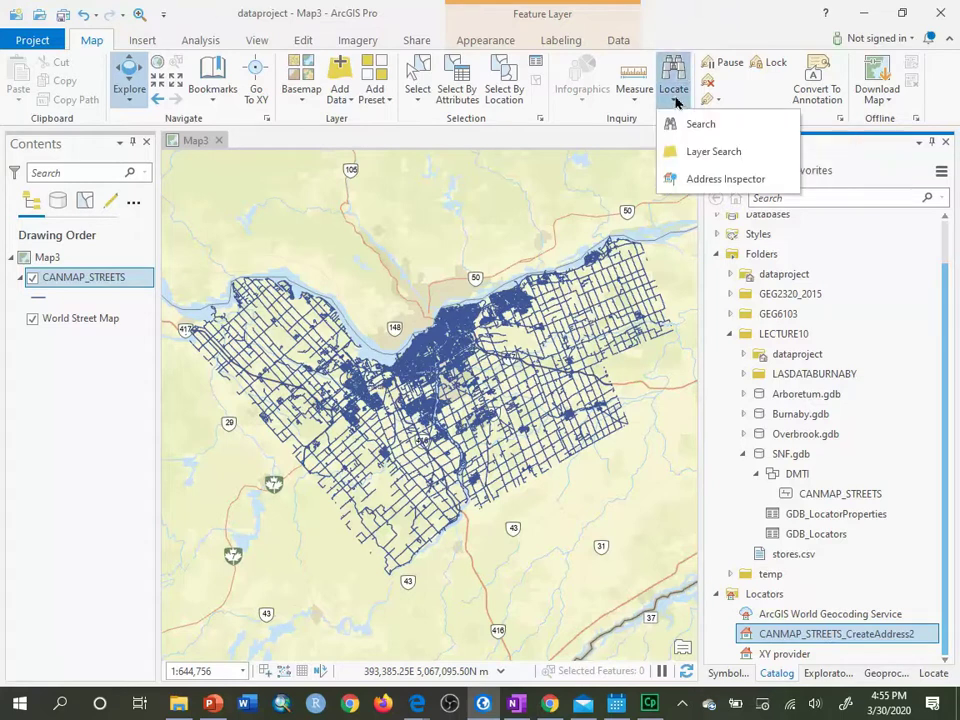
pyautogui.click(718, 125)
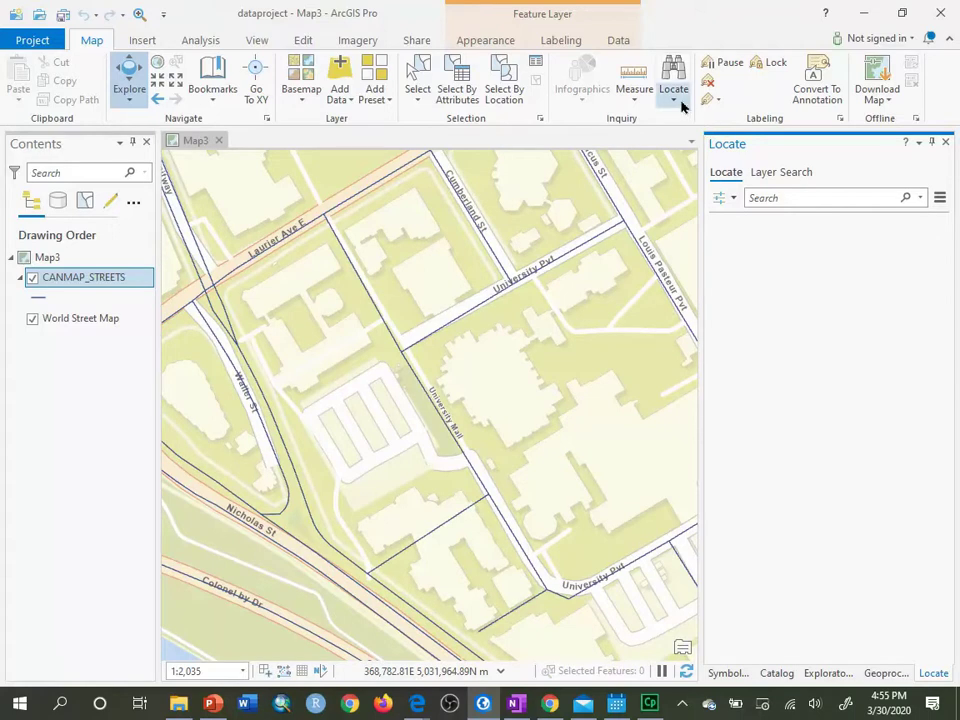
pyautogui.click(769, 197)
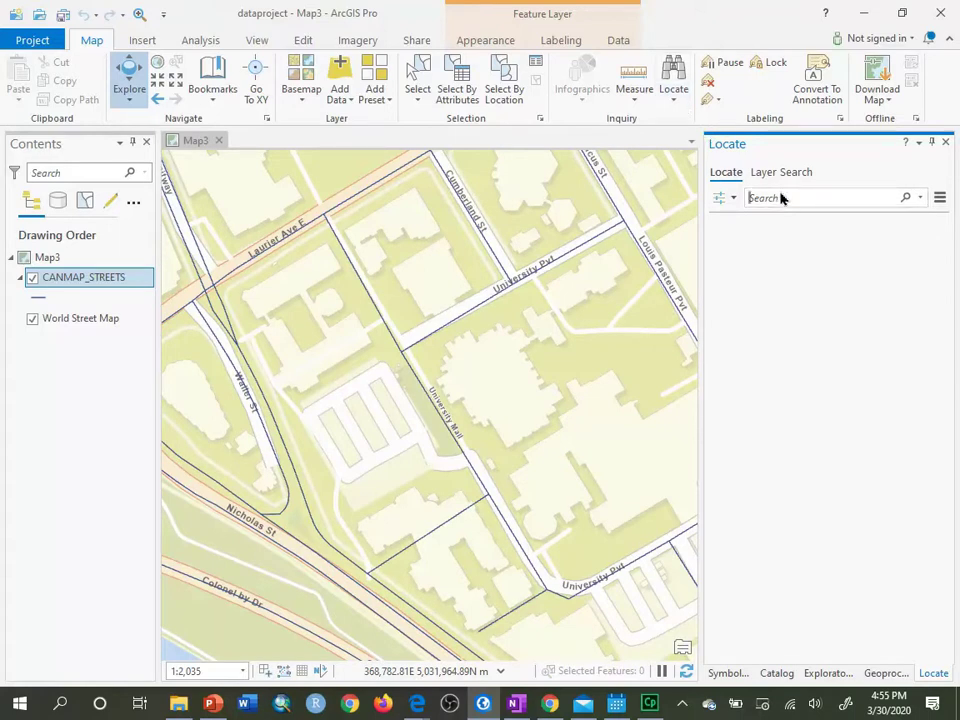
pyautogui.click(782, 198)
pyautogui.write('60')
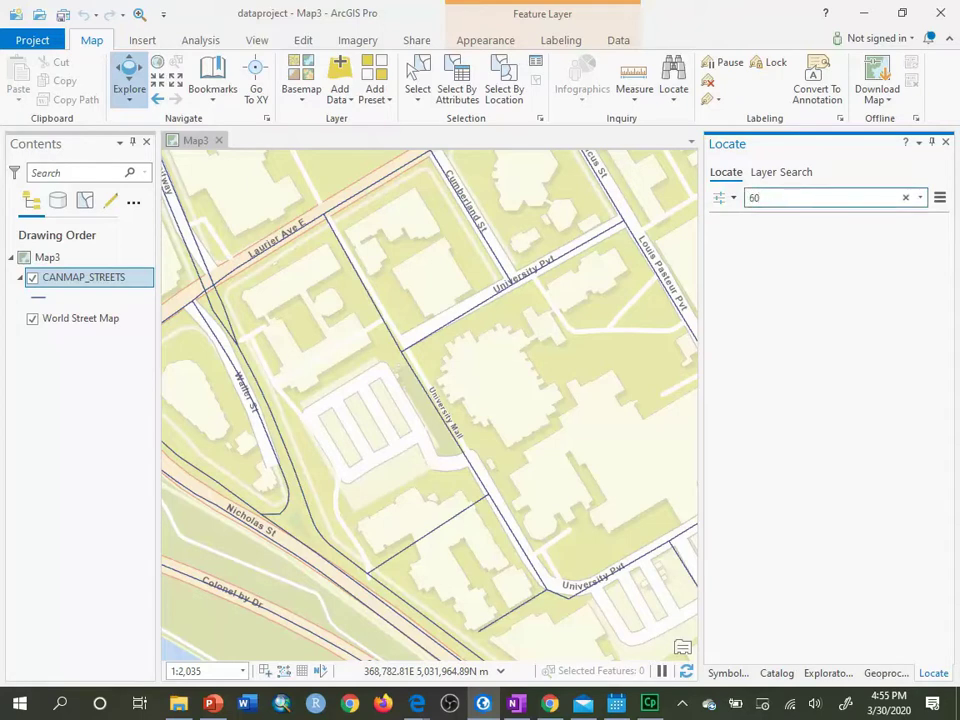
pyautogui.write(' University Privatge')
pyautogui.press('BackSpace')
pyautogui.press('BackSpace')
pyautogui.write('e')
pyautogui.press('Return')
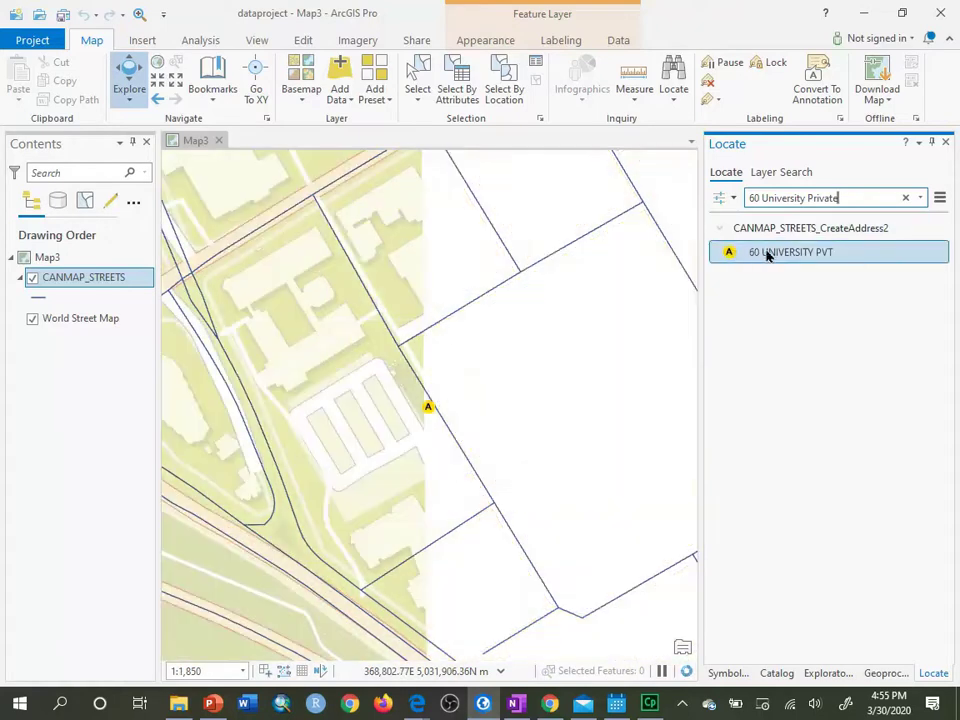
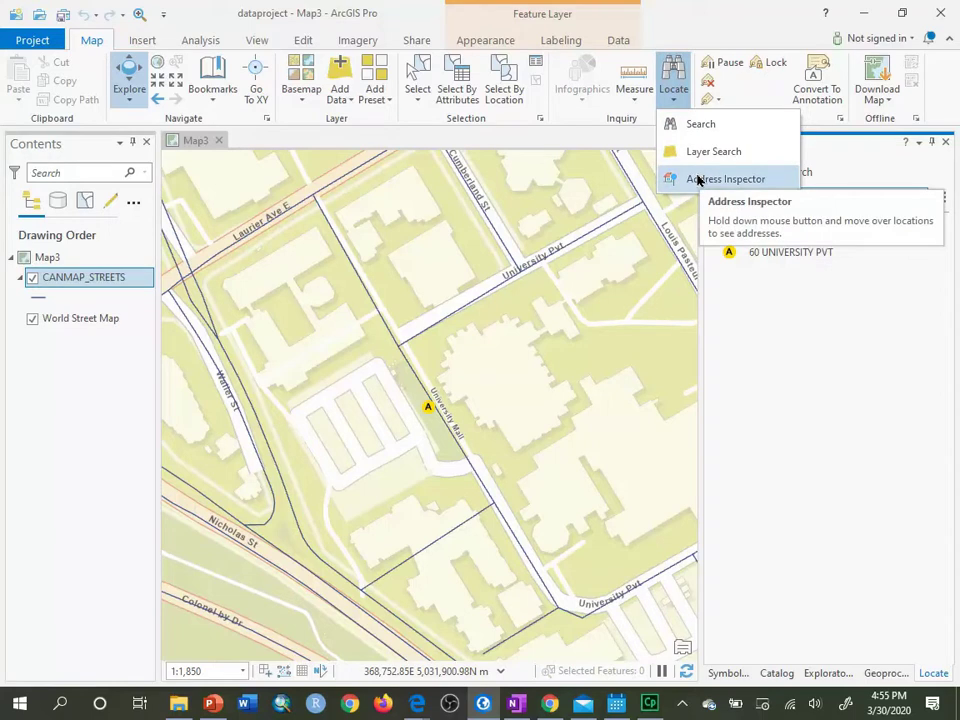
# Start the Address Inspector with CANMAP_STREETS_CreateAddress2 and inspect locations along Copernicus St and Laurier Ave E
pyautogui.click(698, 180)
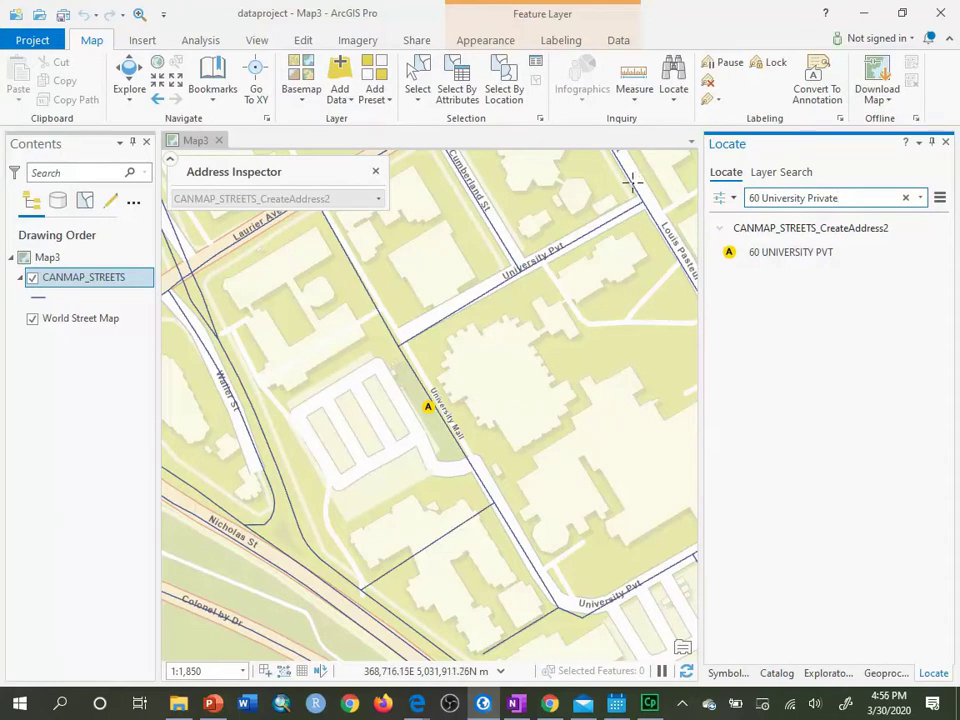
pyautogui.moveTo(632, 180); pyautogui.dragTo(632, 184)
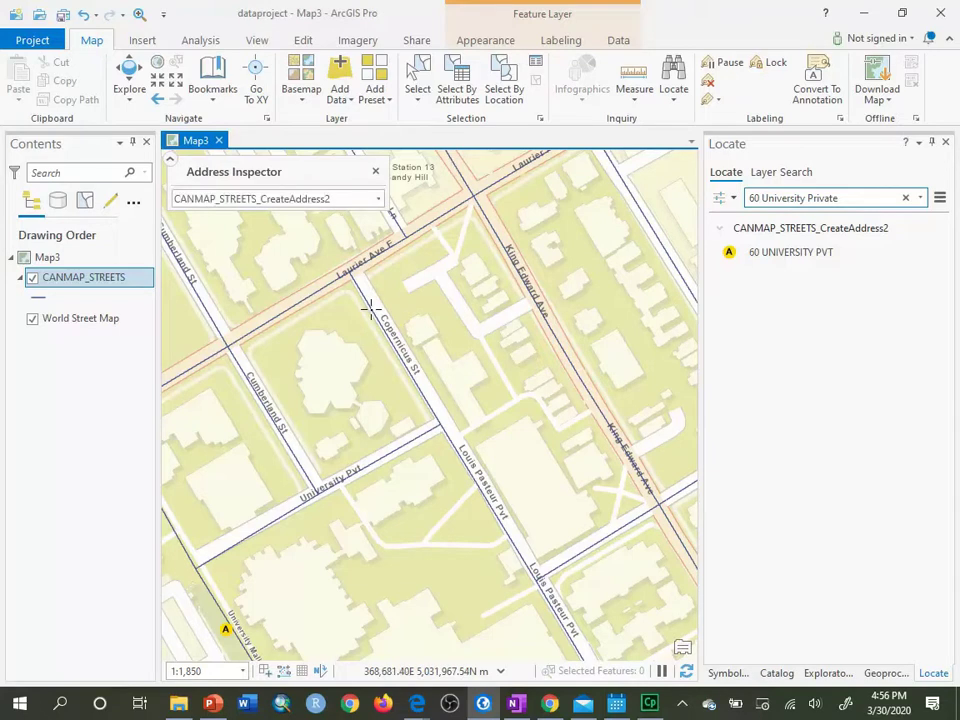
pyautogui.click(370, 310)
pyautogui.rightClick(374, 316)
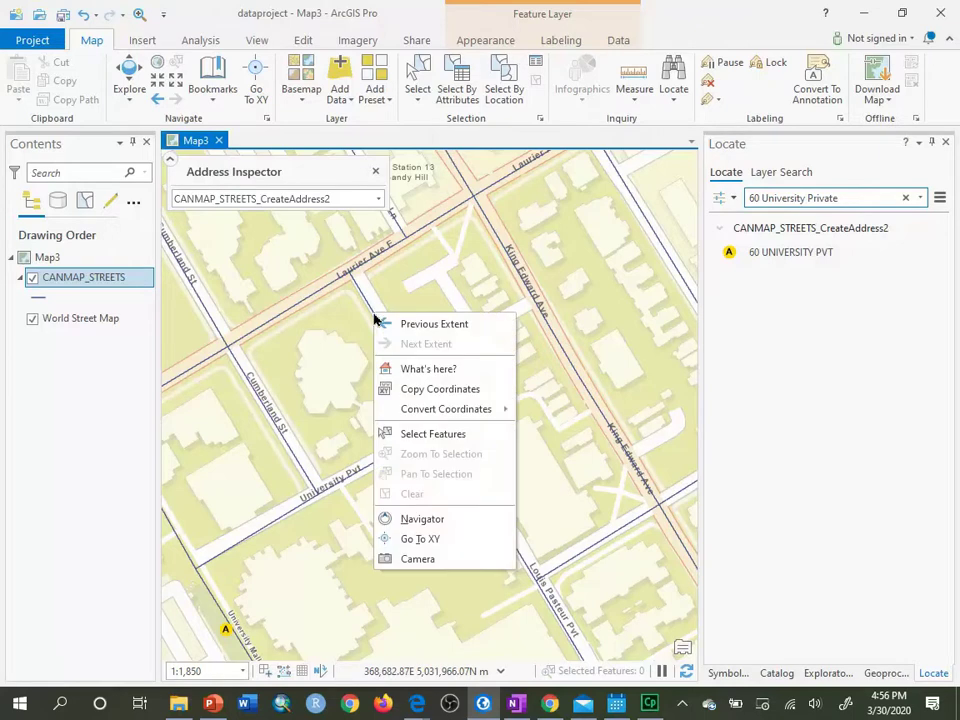
pyautogui.press('Escape')
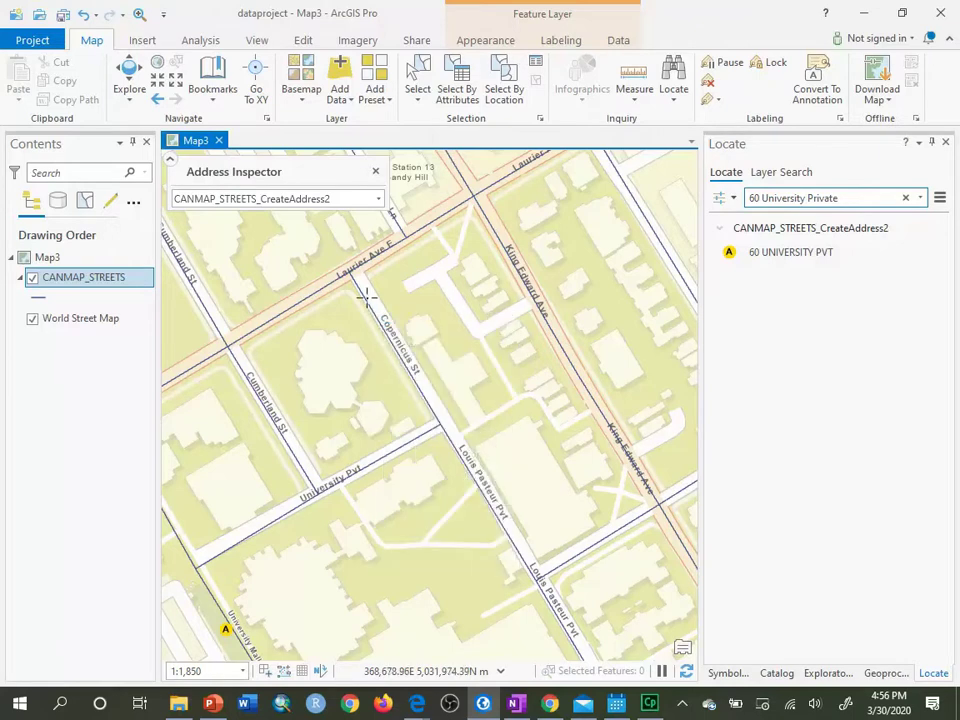
pyautogui.click(310, 292)
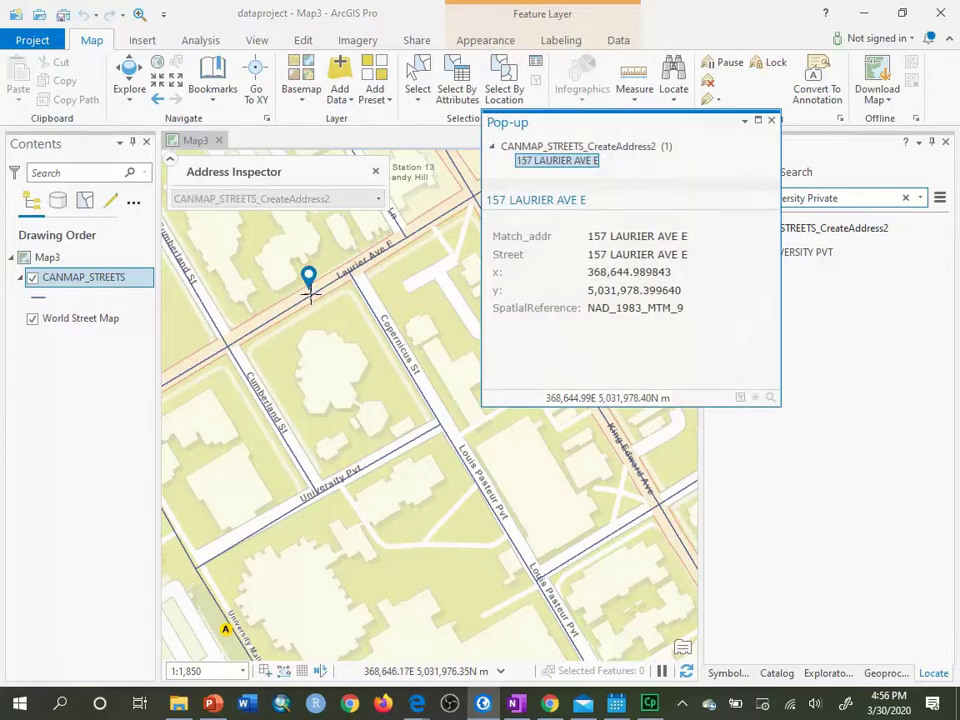
# Inspect the addresses at points along King Edward Ave, Cumberland St and Laurier Ave E, and close the address details
pyautogui.click(475, 228)
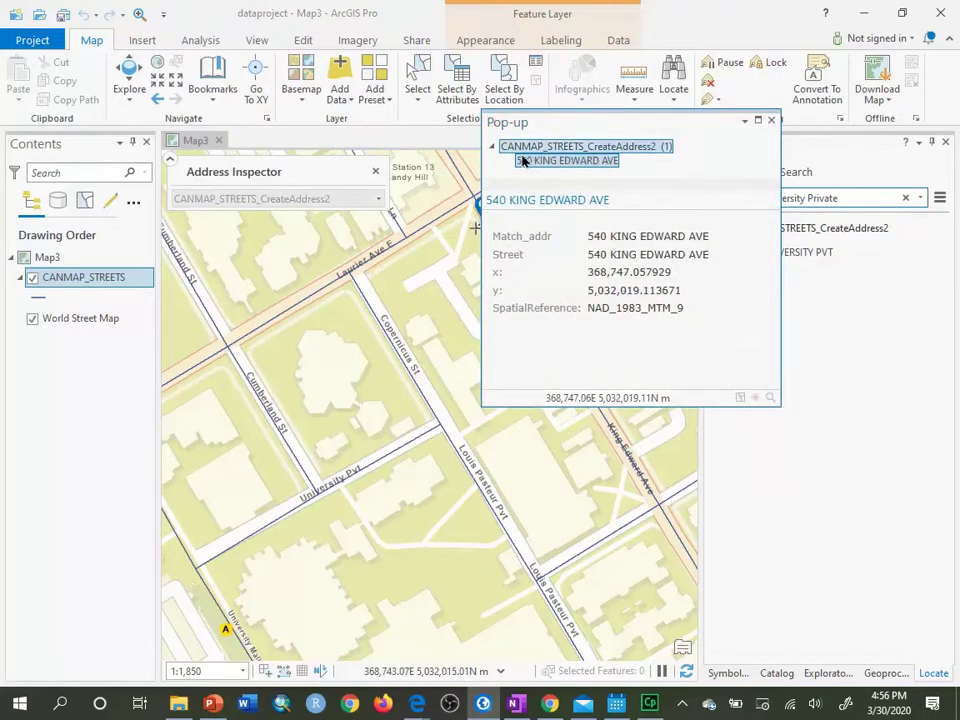
pyautogui.click(274, 368)
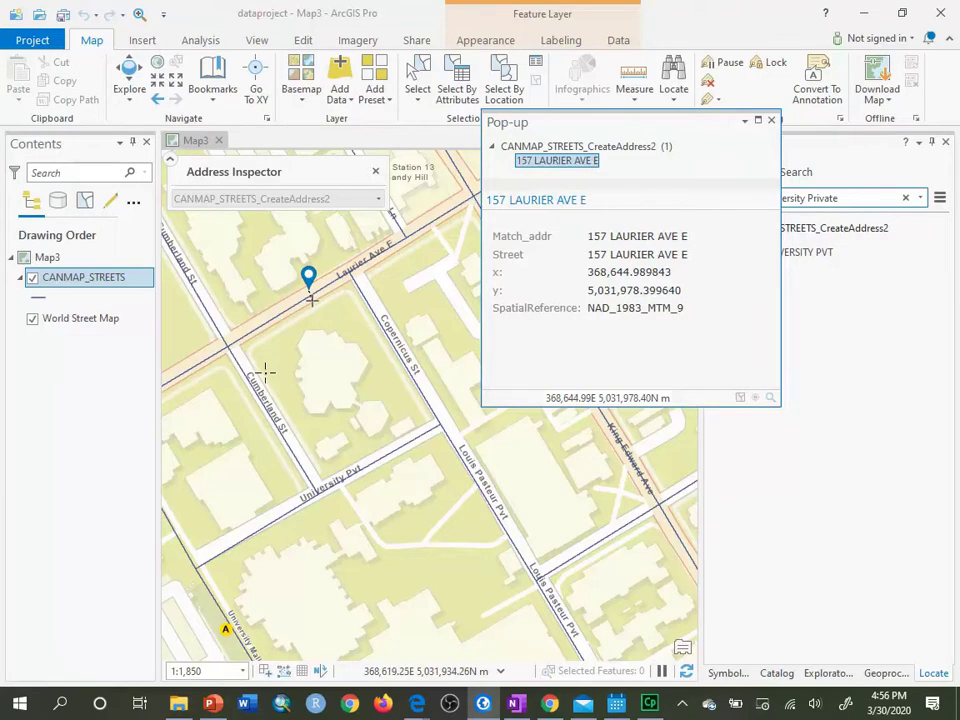
pyautogui.click(264, 364)
pyautogui.click(279, 420)
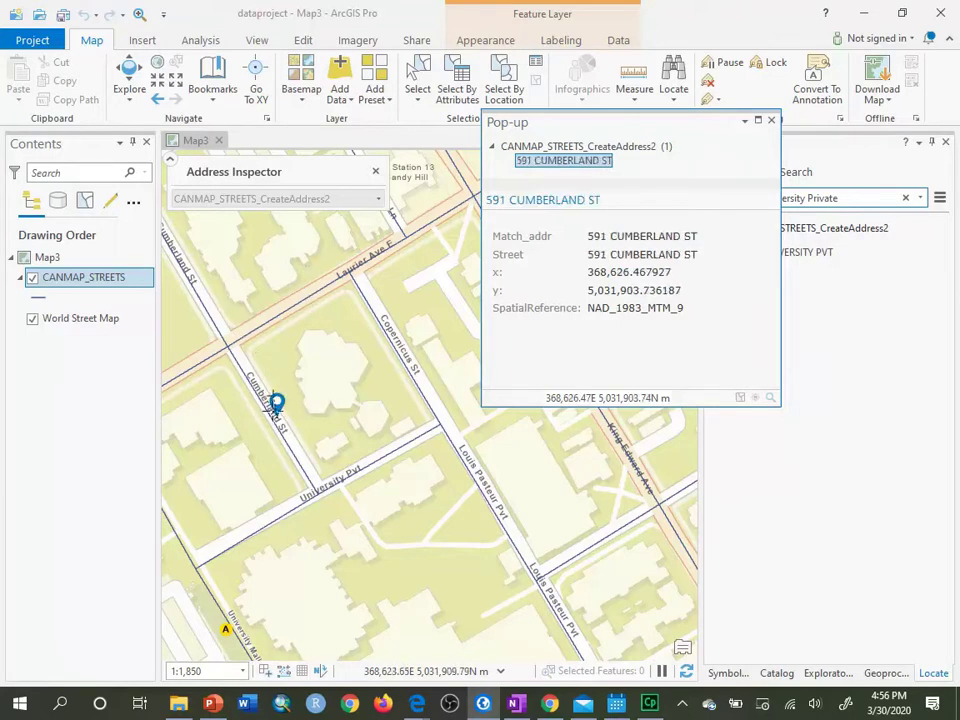
pyautogui.press('Escape')
pyautogui.click(289, 440)
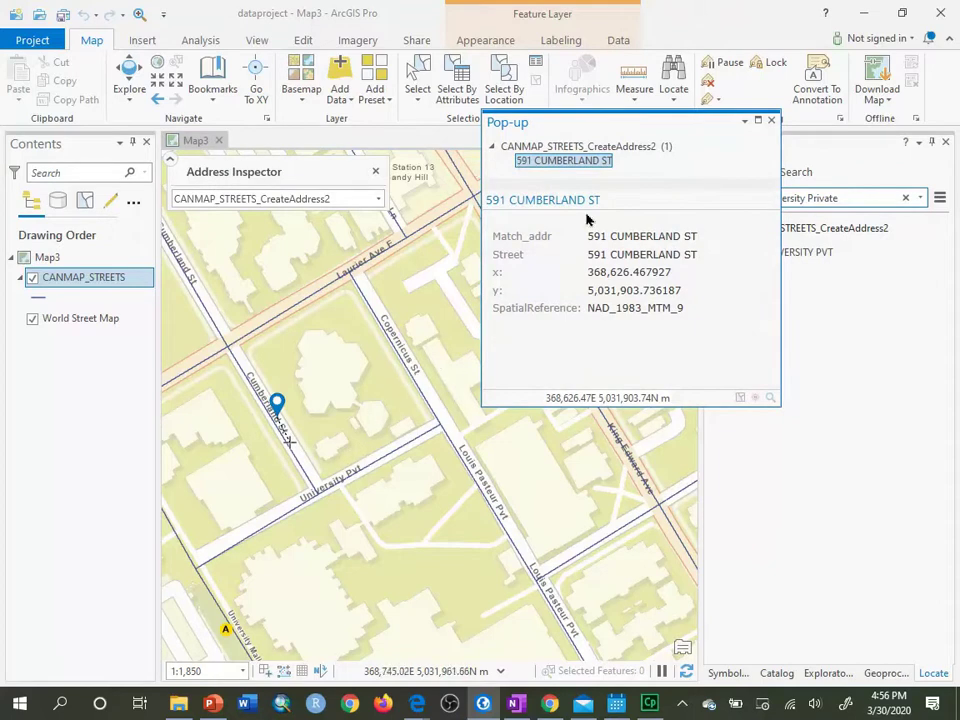
pyautogui.click(249, 331)
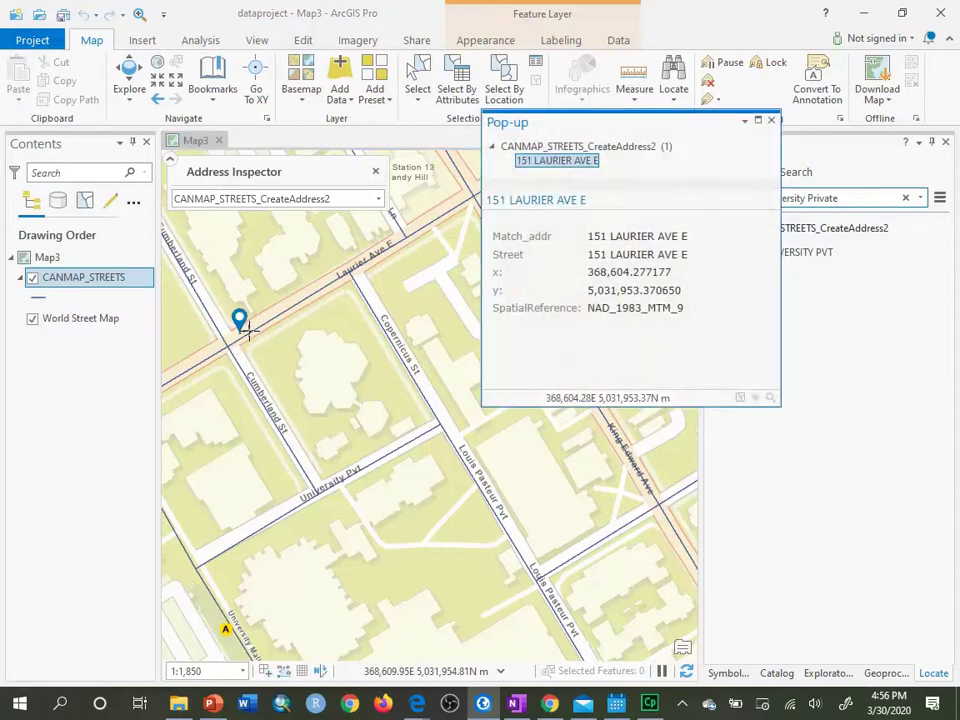
pyautogui.click(770, 121)
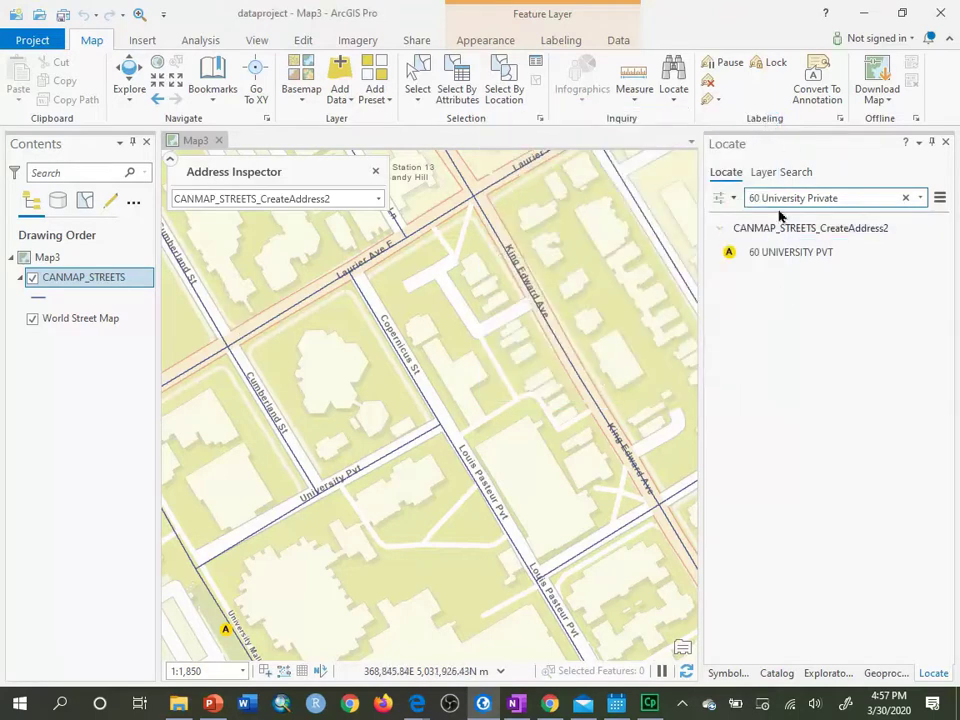
# Clear the address search and add stores.csv from the LECTURE10 folder to Map3 as a standalone table
pyautogui.click(905, 199)
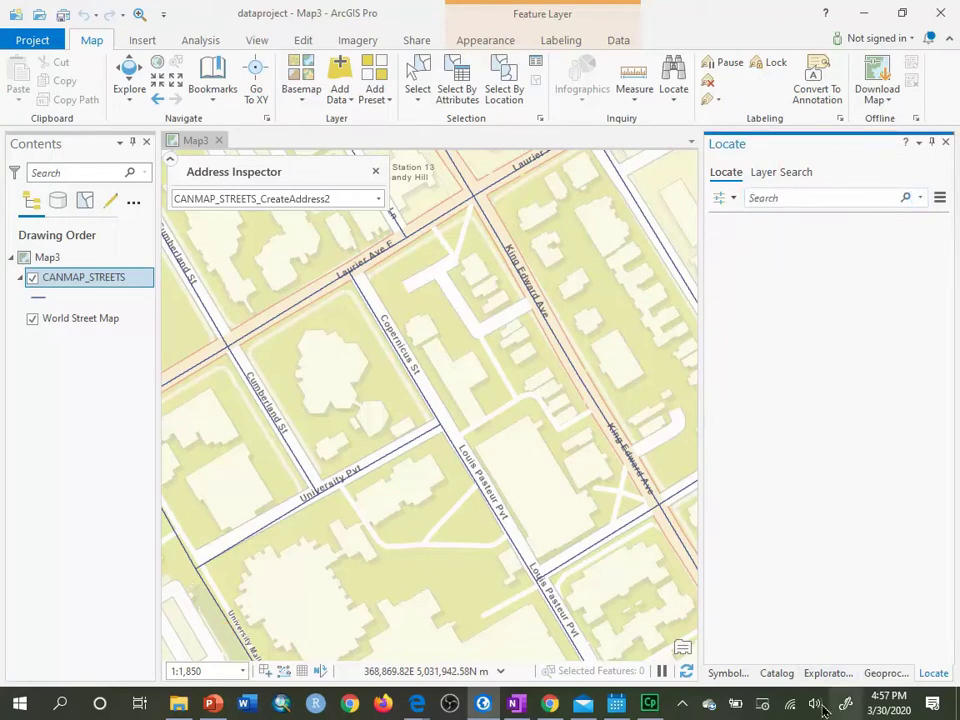
pyautogui.click(779, 676)
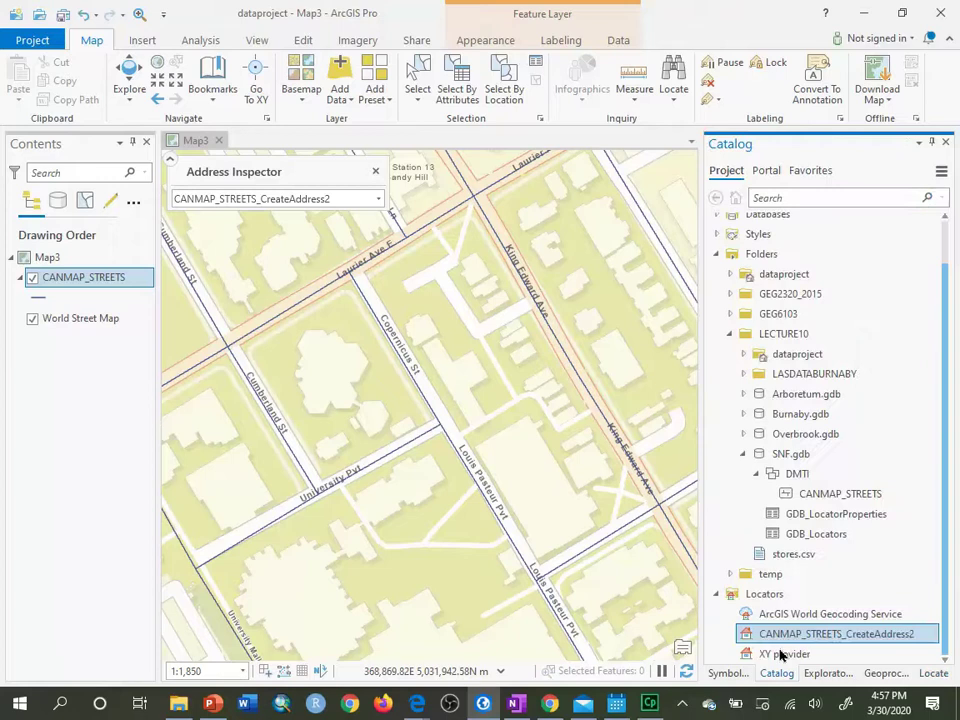
pyautogui.click(799, 555)
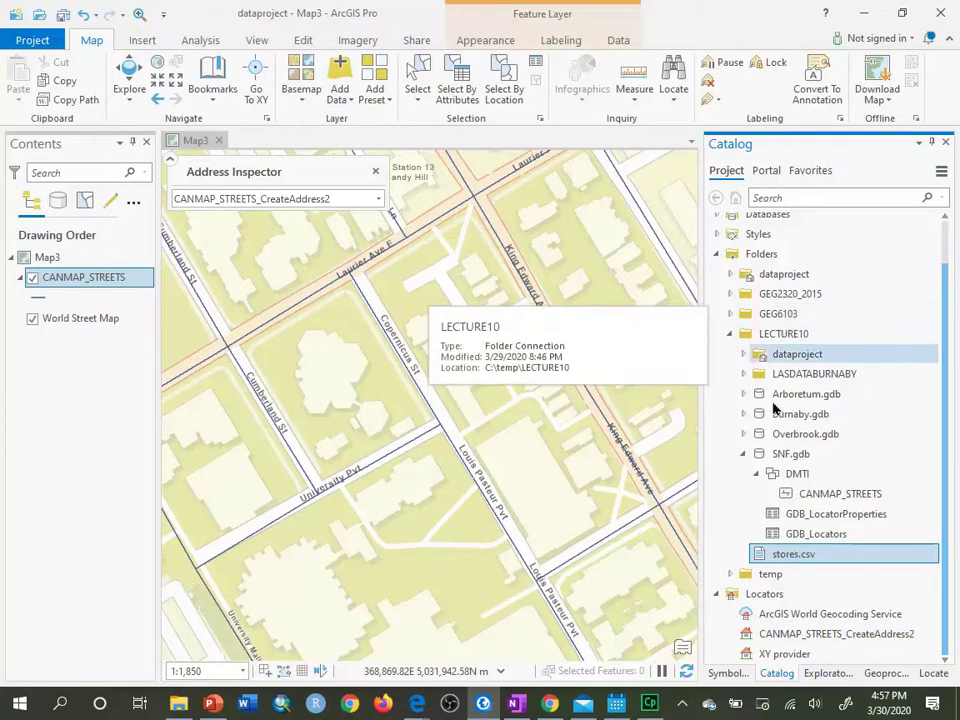
pyautogui.moveTo(793, 553); pyautogui.dragTo(86, 347)
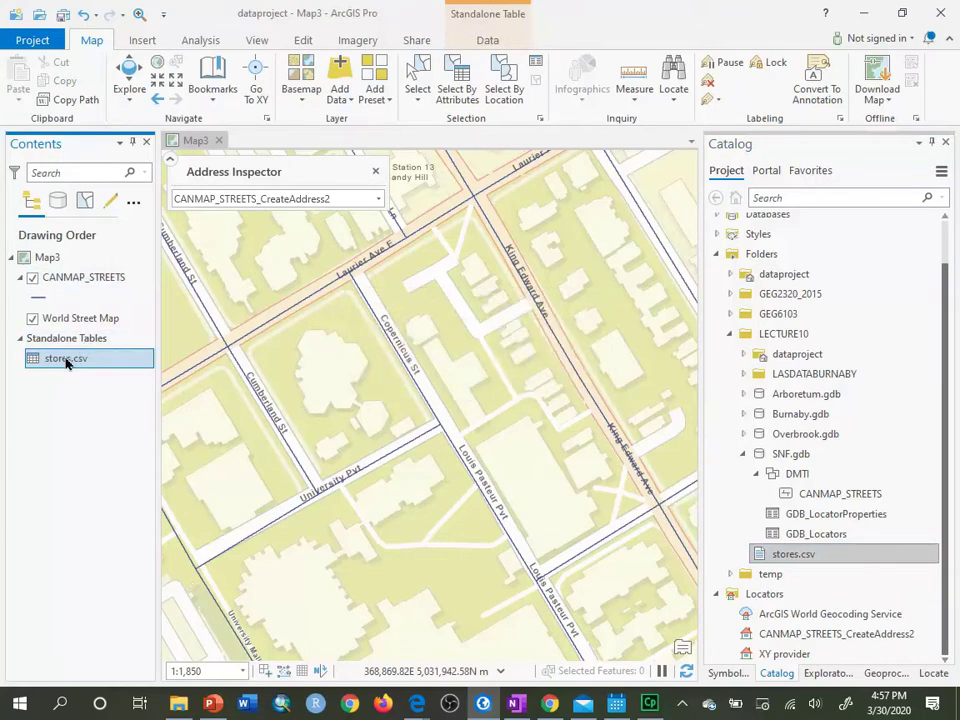
# Open the stores.csv table, examine its Store and Address fields, and enlarge the map view above it
pyautogui.rightClick(66, 362)
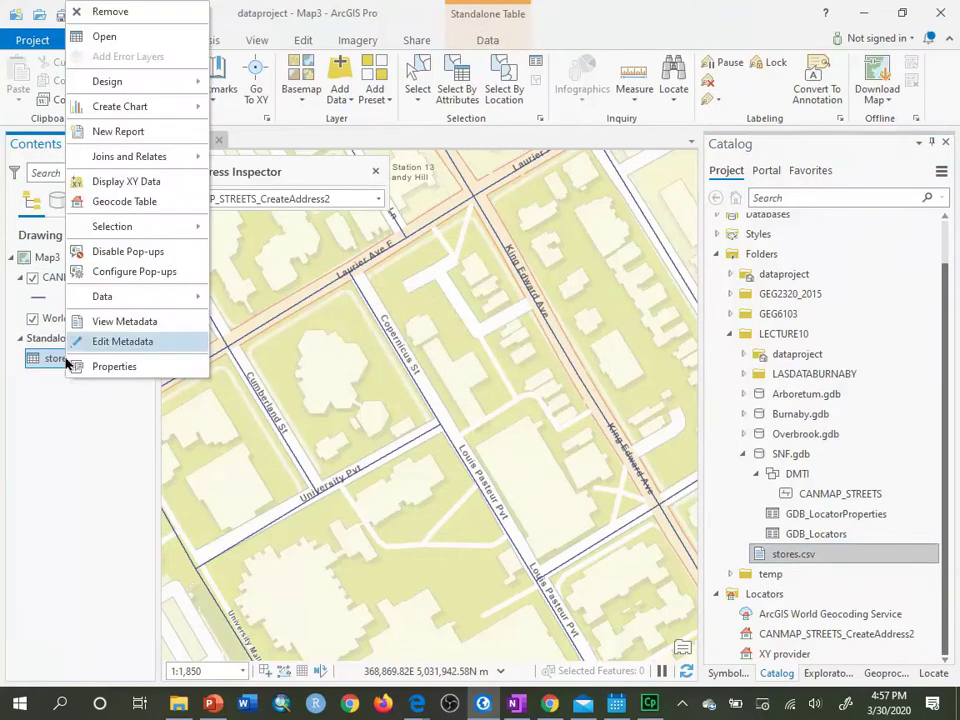
pyautogui.click(104, 37)
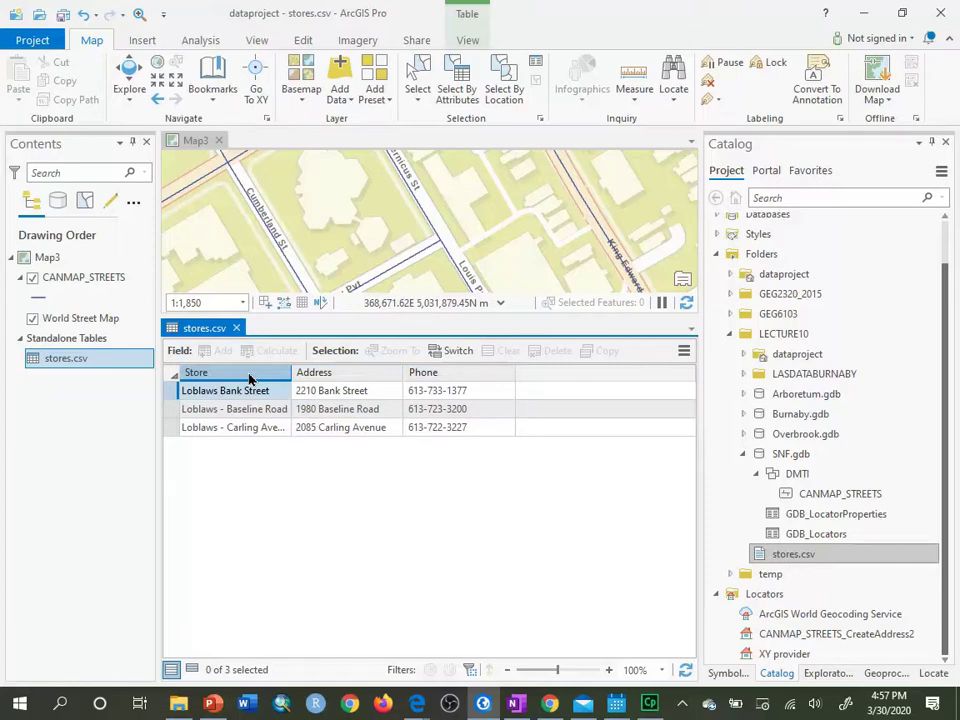
pyautogui.click(363, 387)
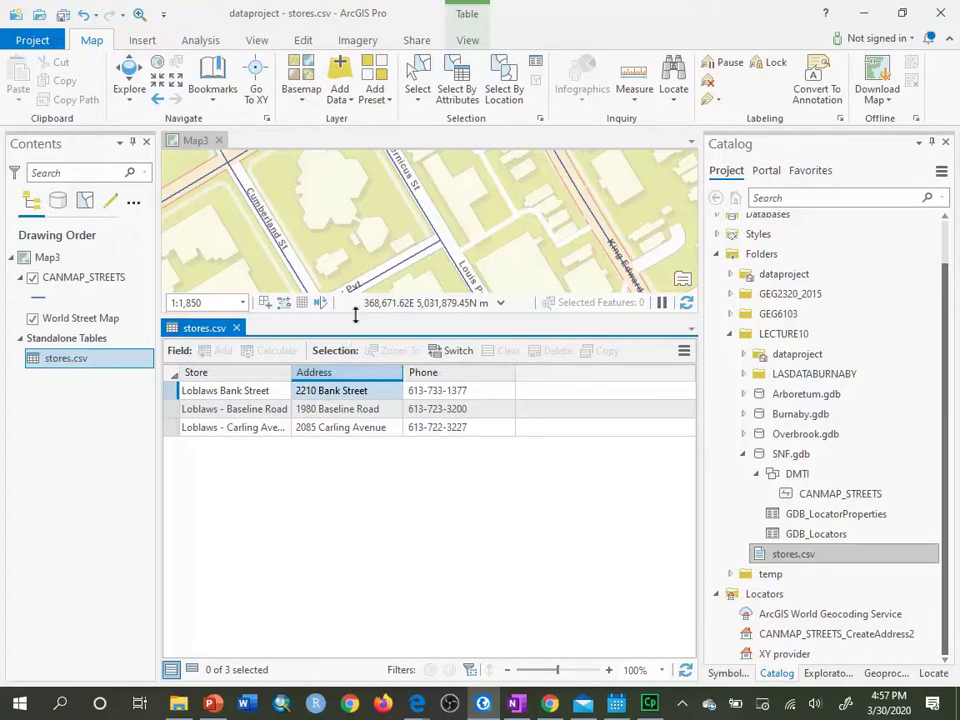
pyautogui.moveTo(357, 316); pyautogui.dragTo(346, 447)
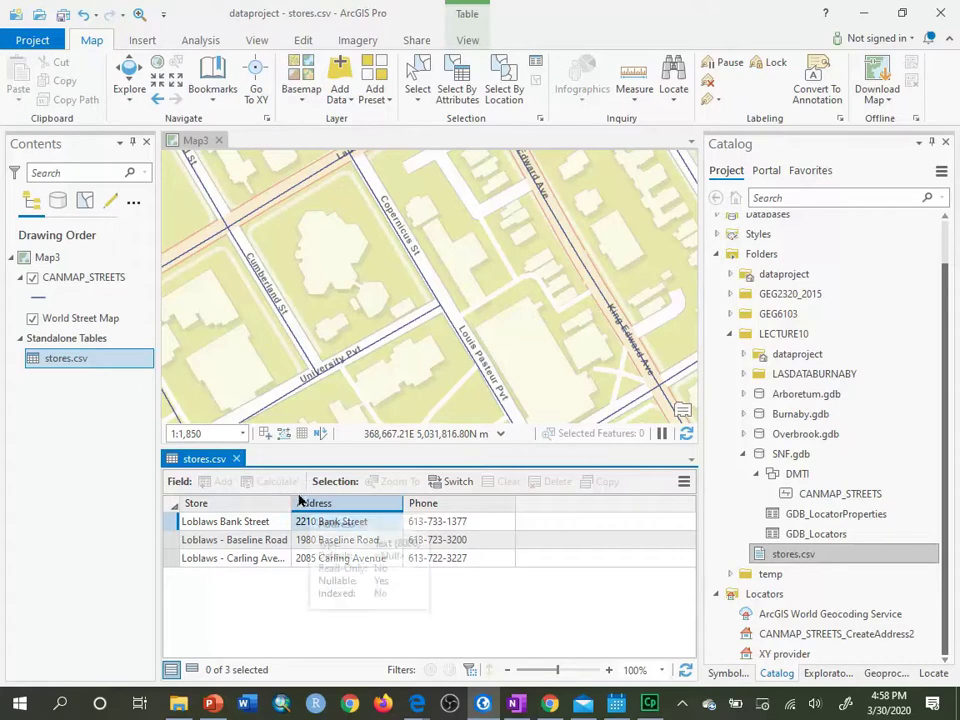
# Start the guided Geocode Table workflow for the stores.csv table
pyautogui.rightClick(73, 367)
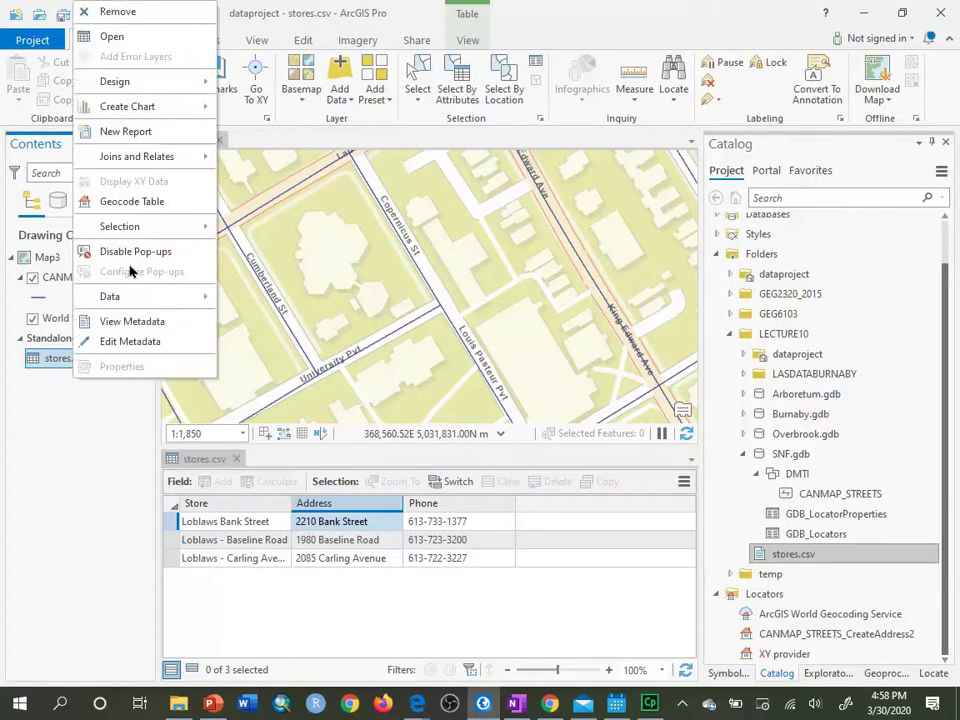
pyautogui.click(150, 203)
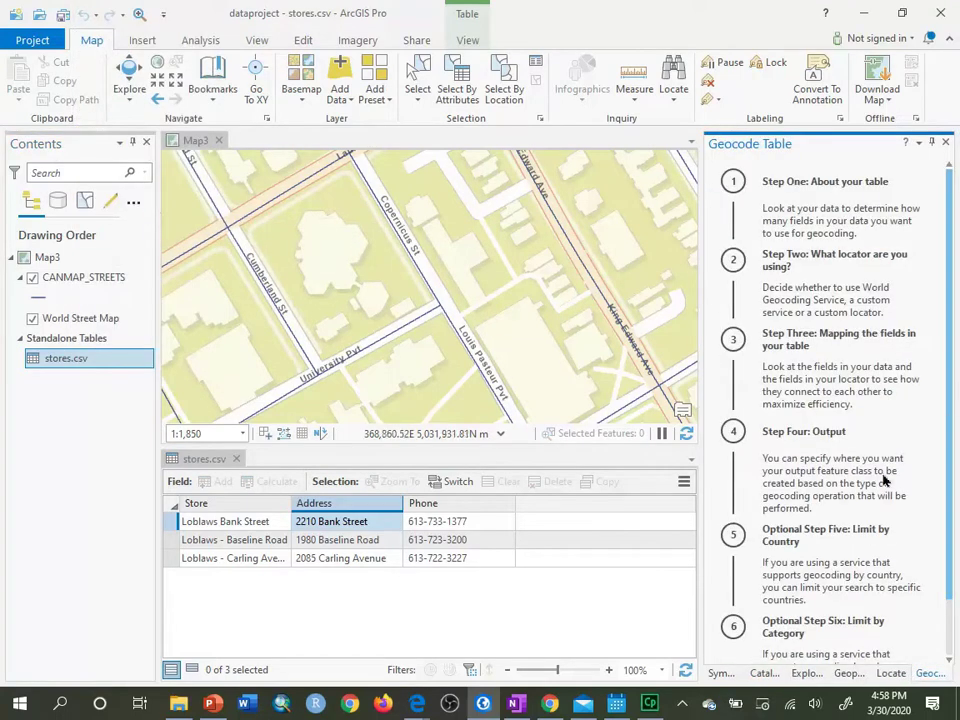
pyautogui.scroll(-2, 884, 481)
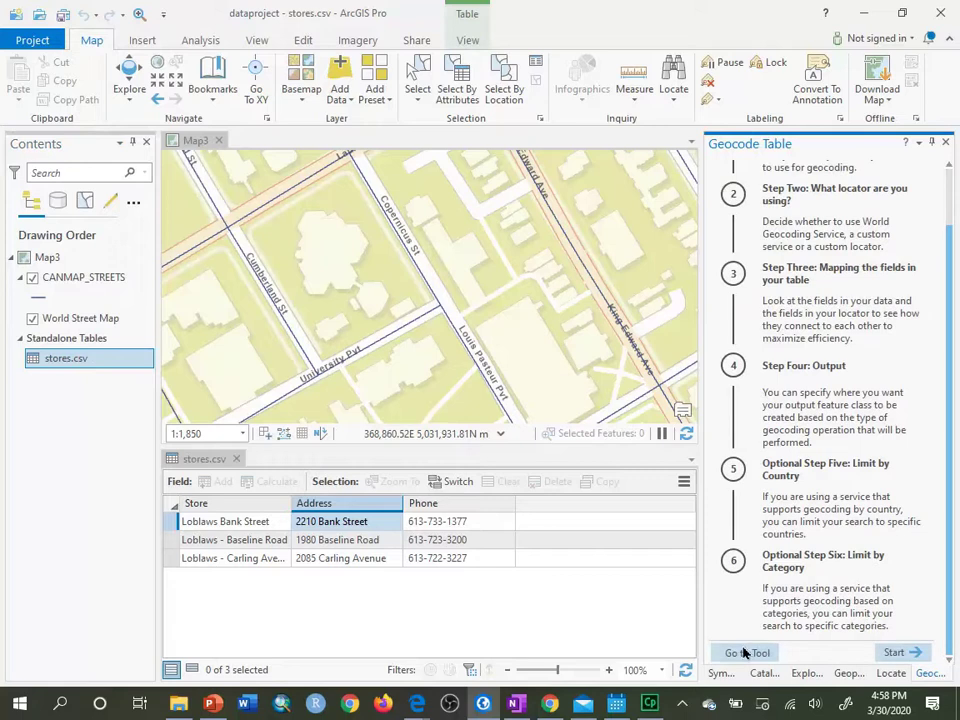
pyautogui.click(887, 654)
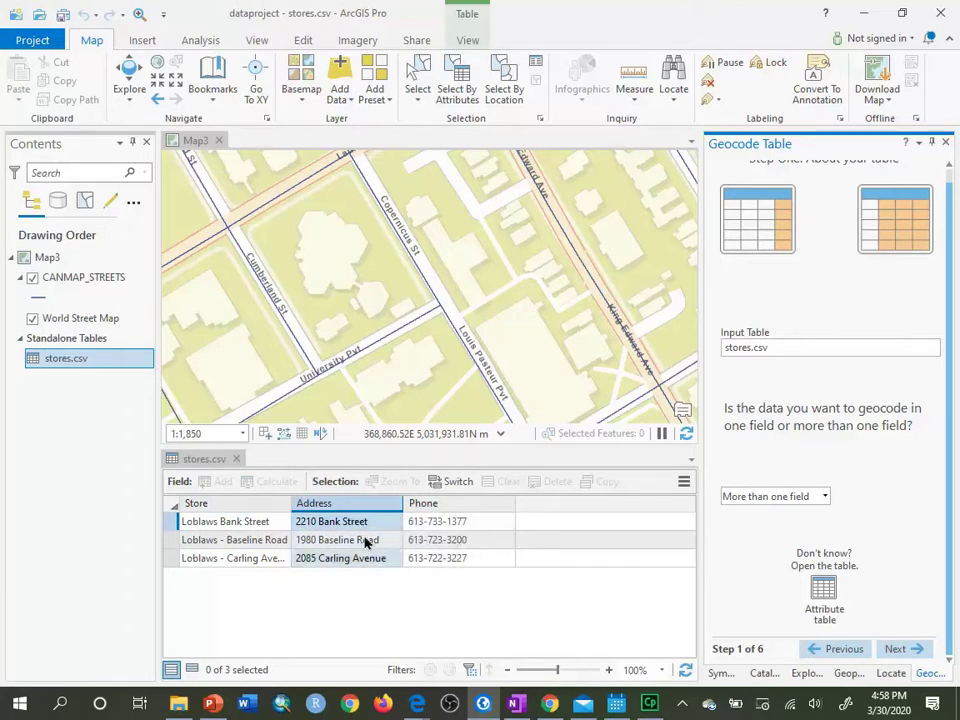
# Specify that the stores.csv addresses are in one field and use CANMAP_STREETS_CreateAddress2 as the input locator
pyautogui.click(824, 497)
pyautogui.click(812, 532)
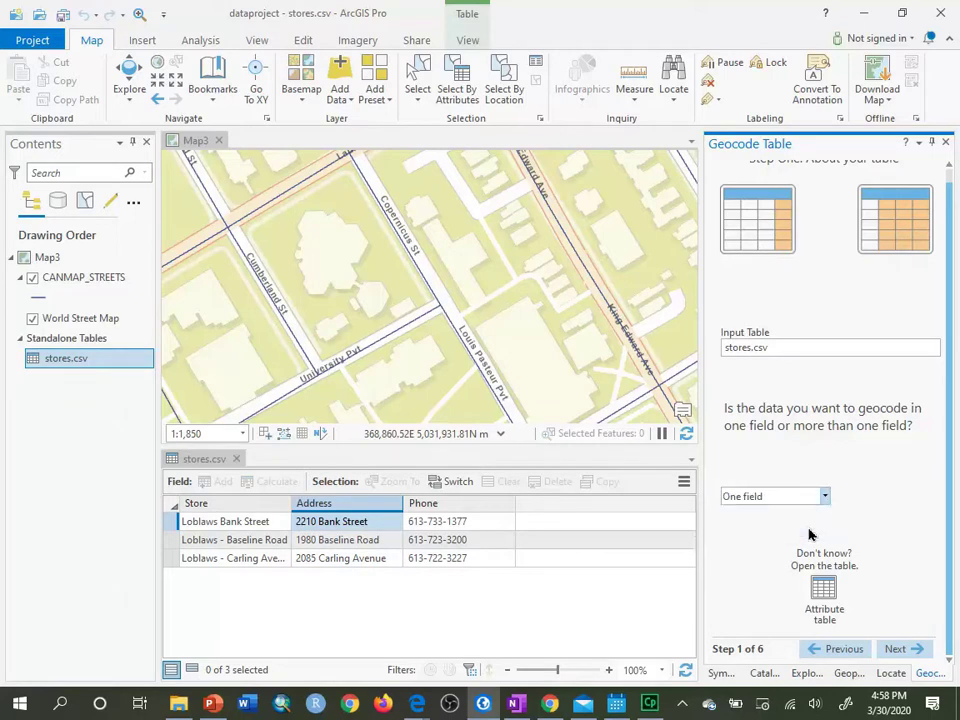
pyautogui.click(913, 649)
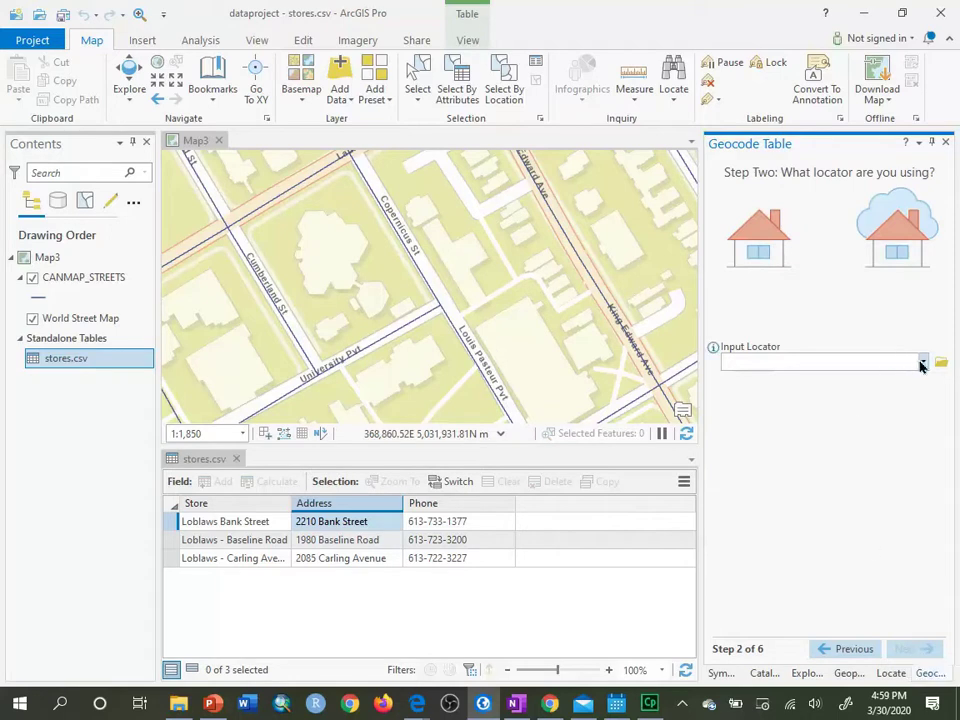
pyautogui.click(922, 363)
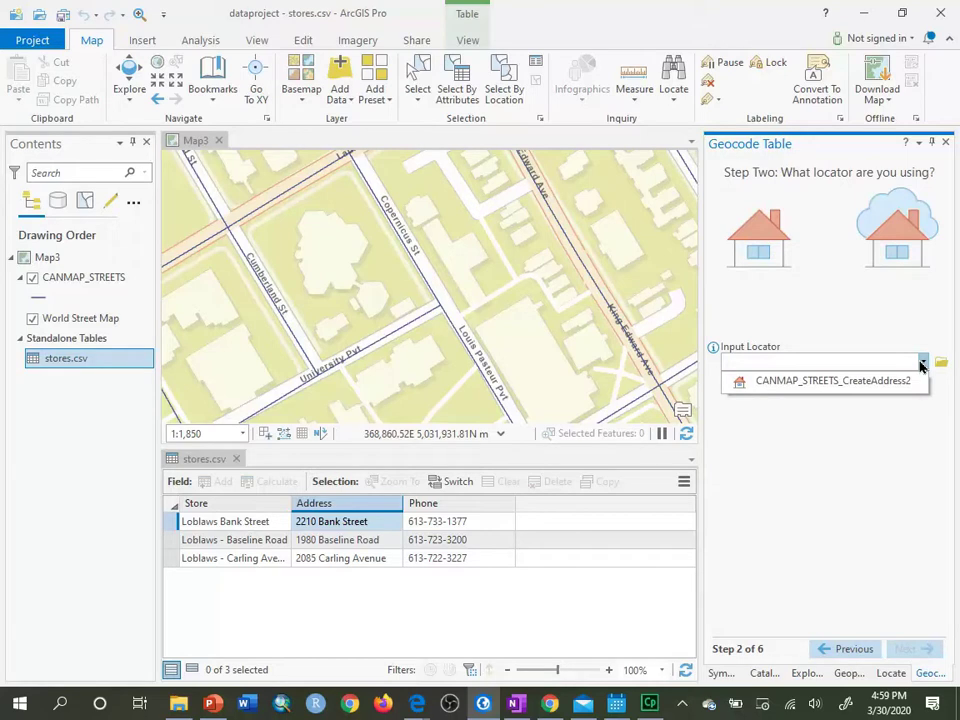
pyautogui.click(900, 381)
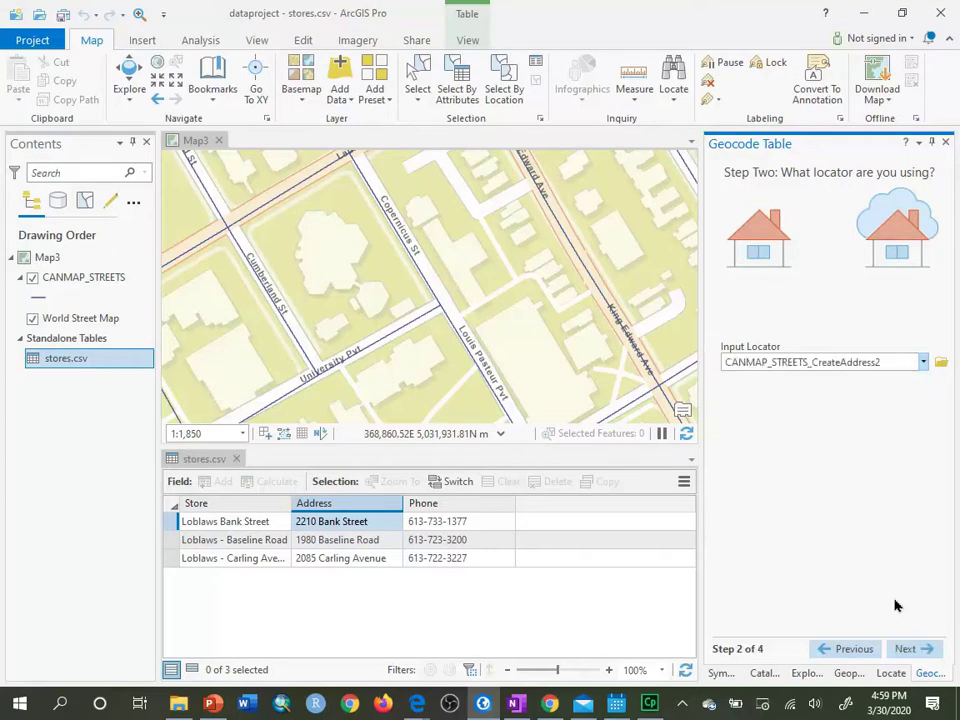
pyautogui.click(912, 650)
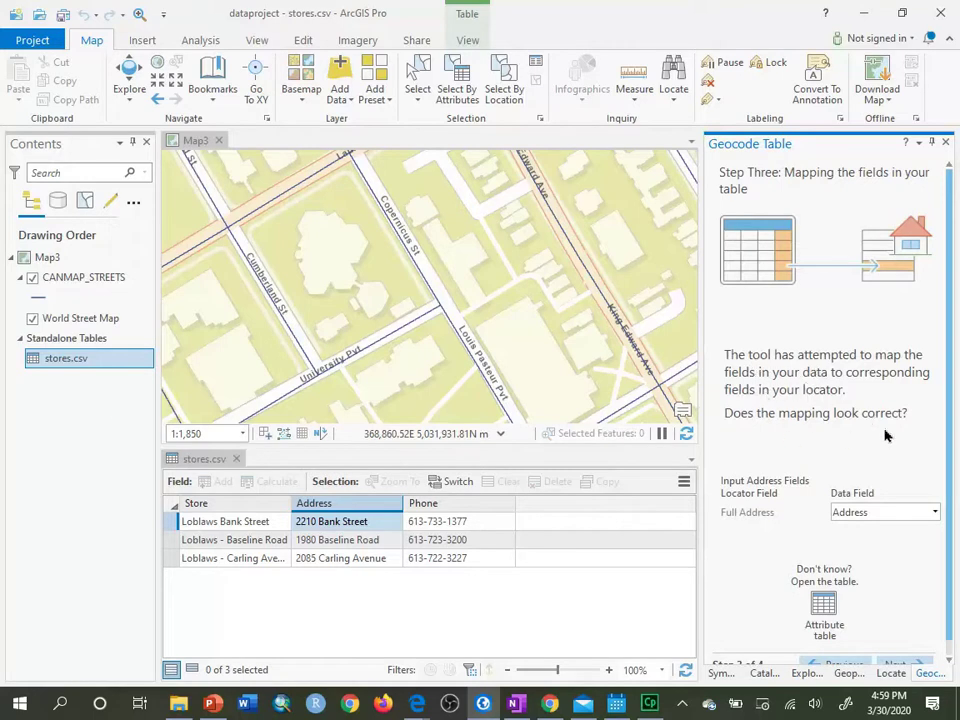
# Geocode the table with Address mapped to Full Address and stores_Geocoded2 as output, and decline the rematch process
pyautogui.scroll(-1, 773, 480)
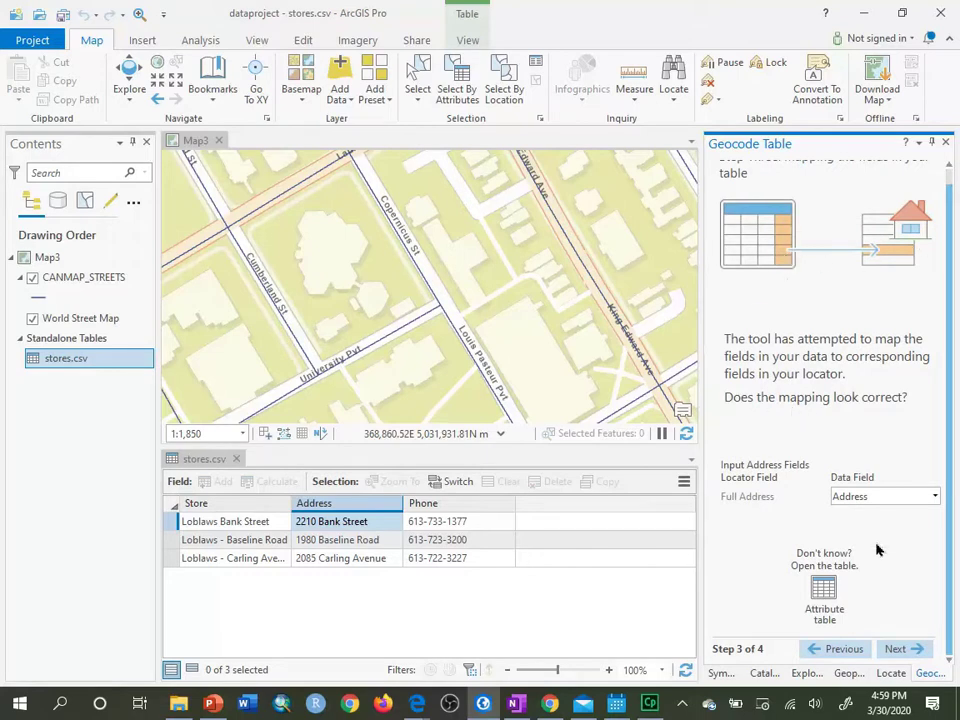
pyautogui.click(824, 598)
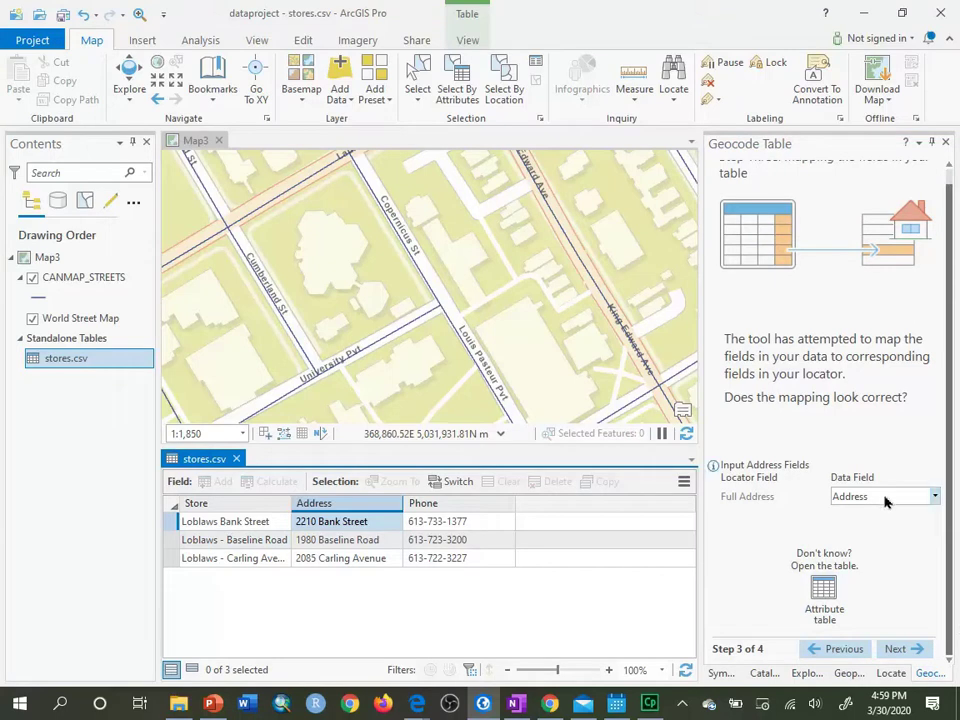
pyautogui.click(914, 652)
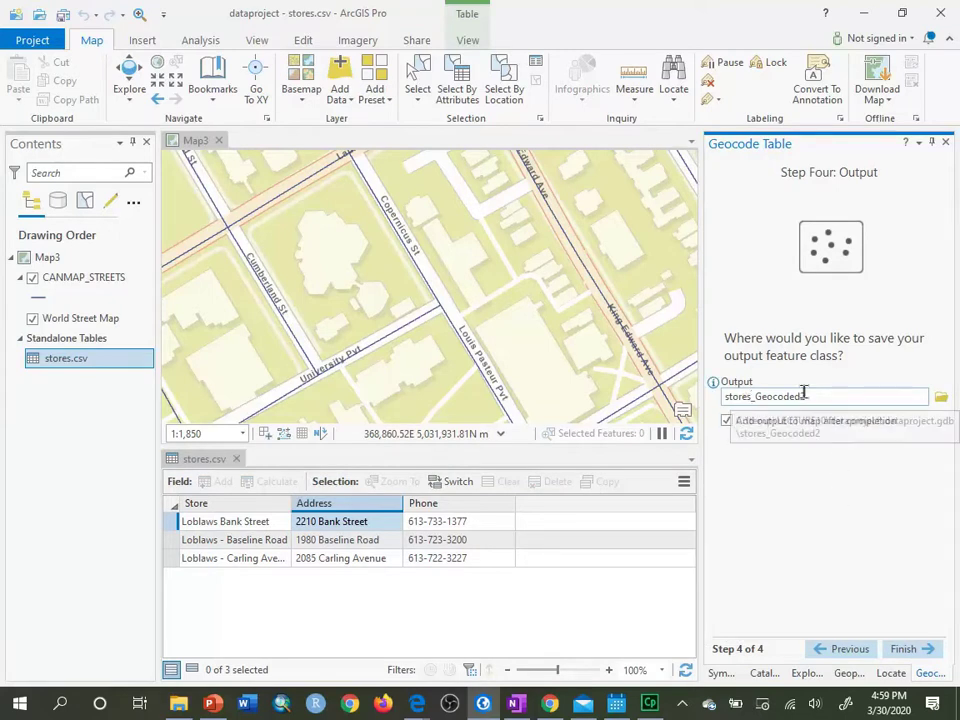
pyautogui.click(905, 651)
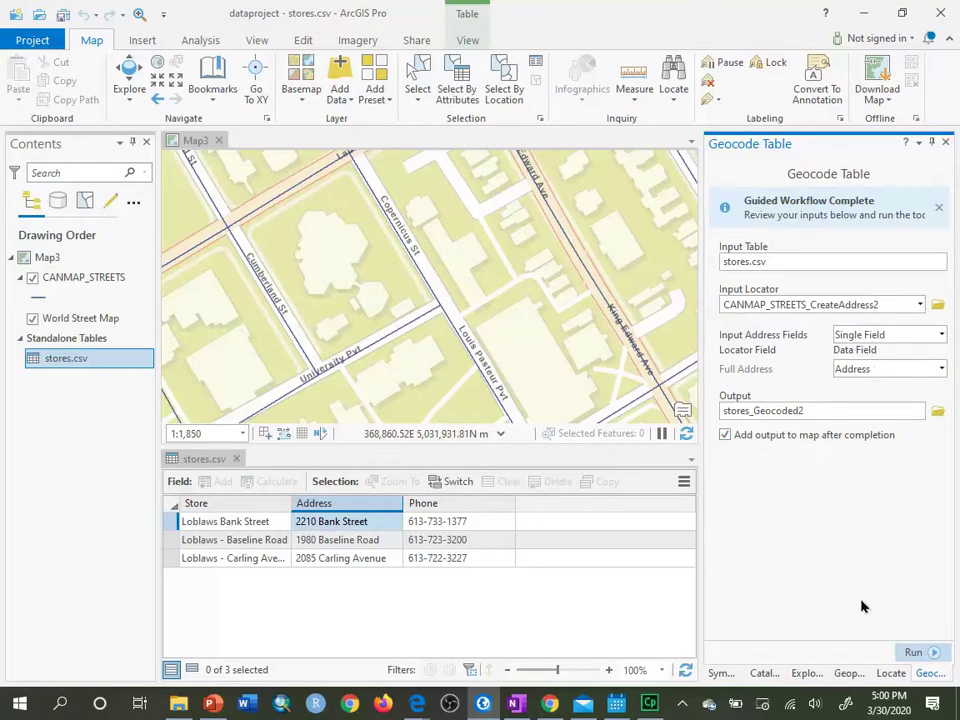
pyautogui.click(912, 655)
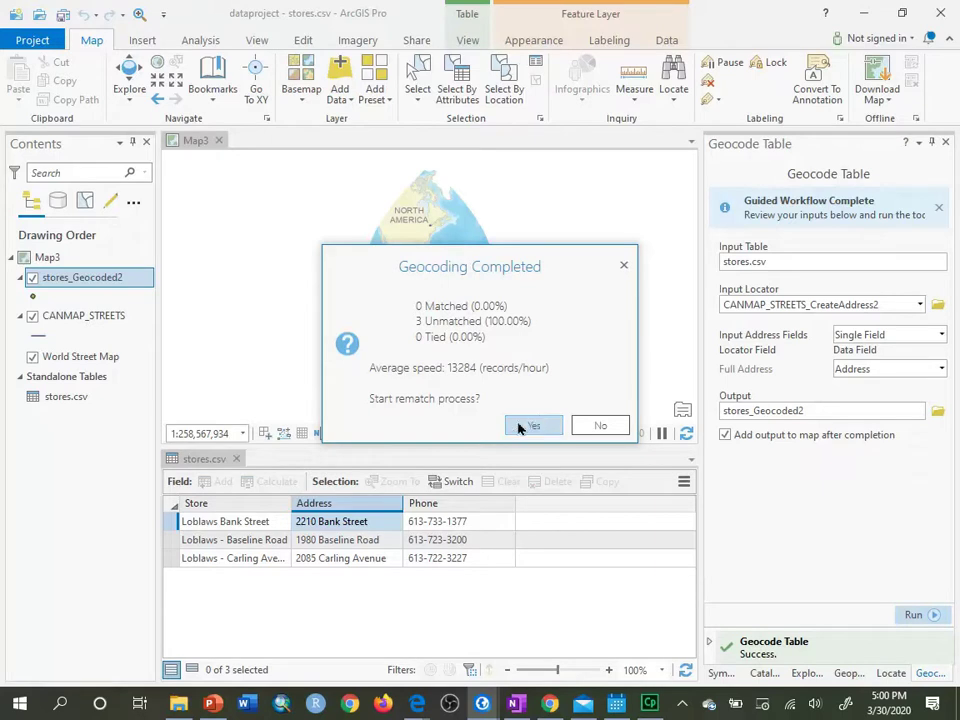
pyautogui.click(612, 424)
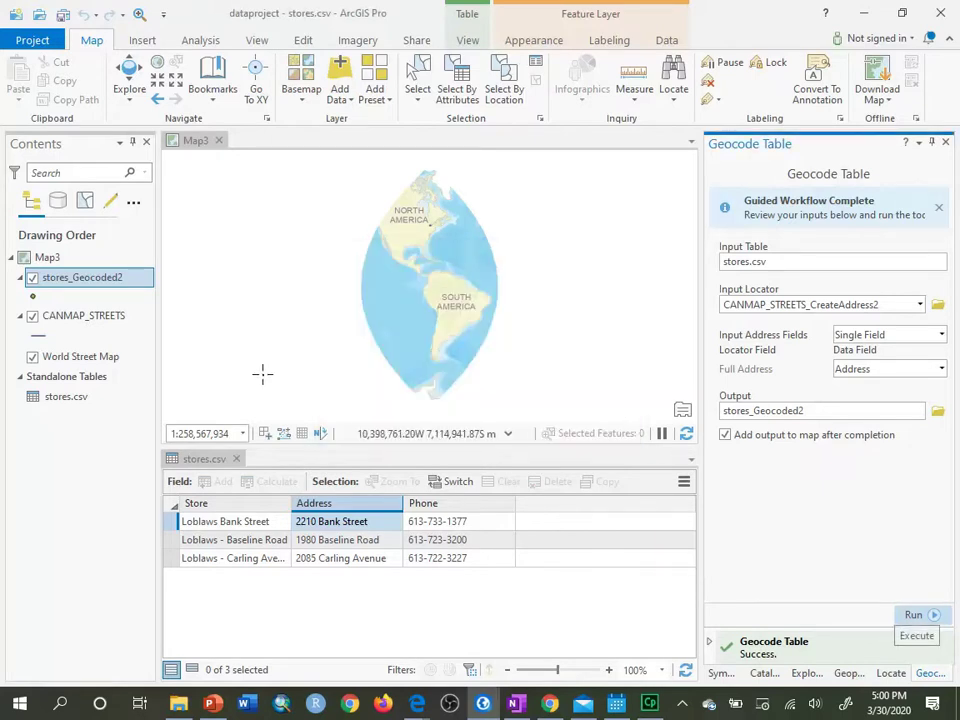
# Set Match with no zones to Yes in the geocoding options of the CANMAP_STREETS_CreateAddress2 locator
pyautogui.click(764, 673)
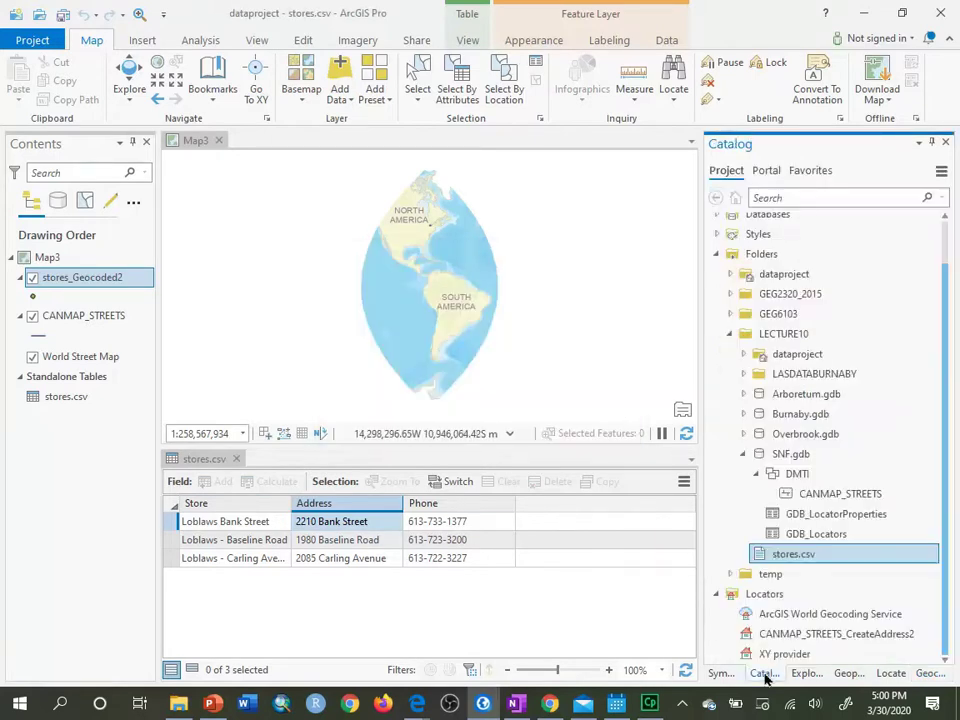
pyautogui.click(836, 632)
pyautogui.rightClick(836, 632)
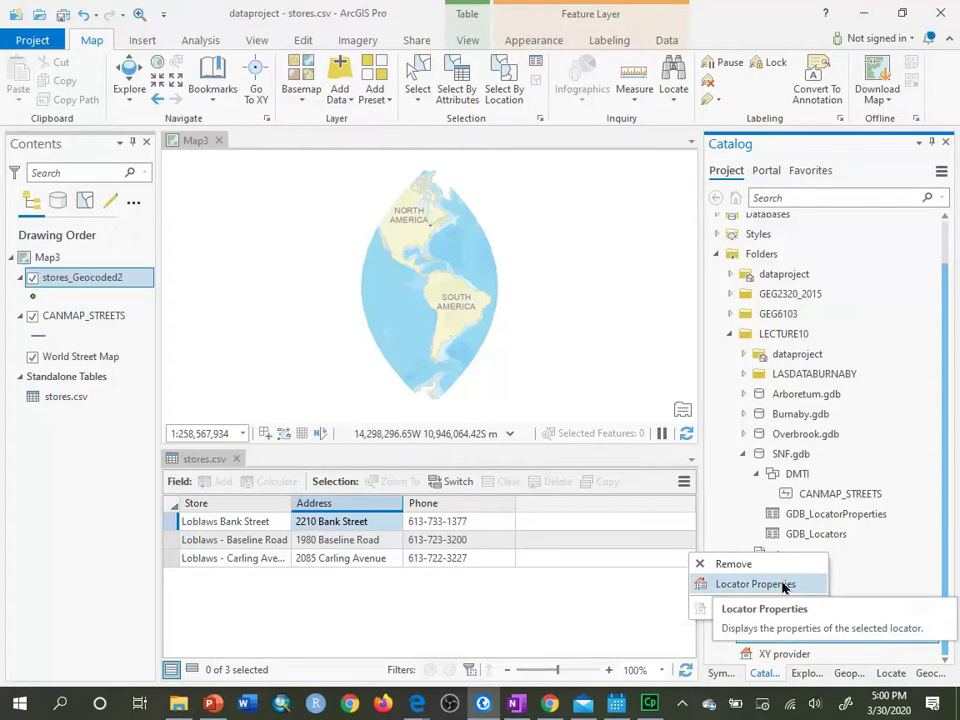
pyautogui.click(732, 586)
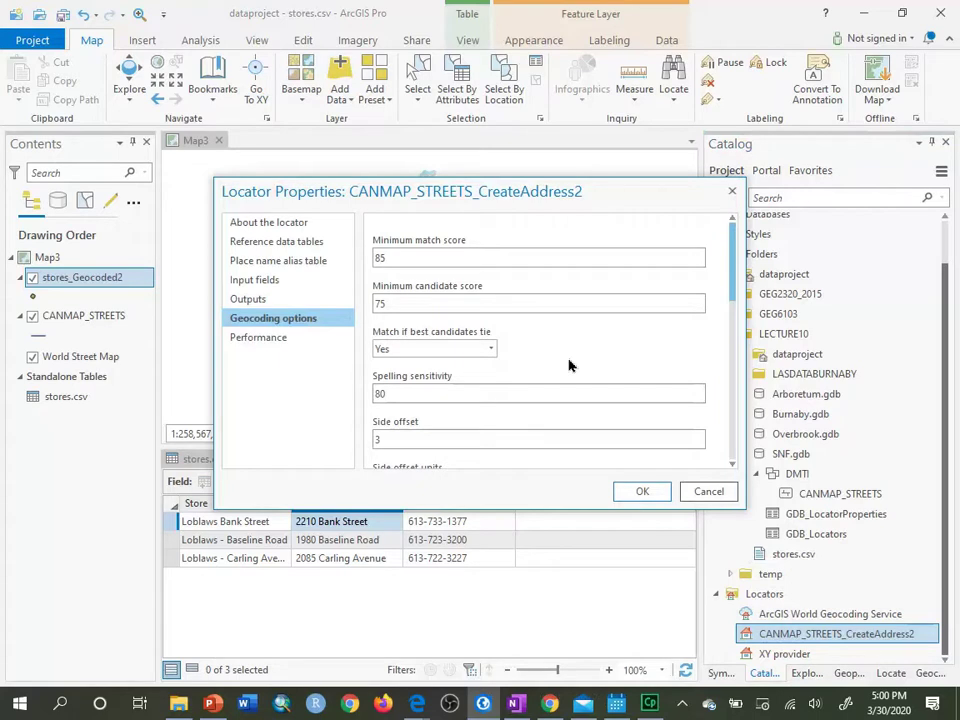
pyautogui.scroll(-10, 568, 366)
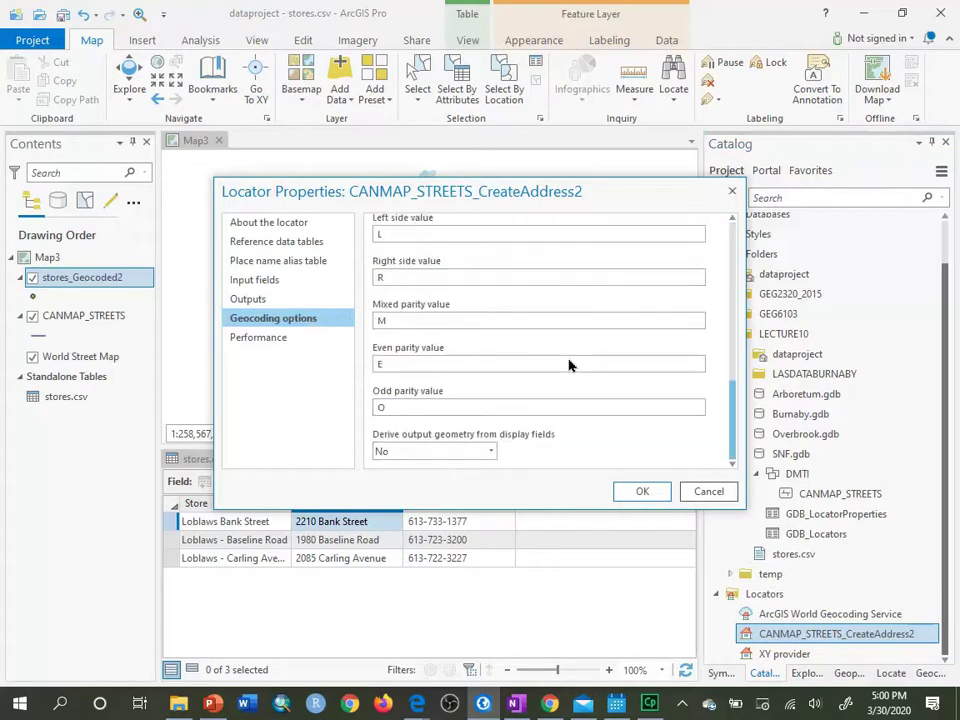
pyautogui.click(734, 362)
pyautogui.moveTo(734, 360)
pyautogui.mouseDown()
pyautogui.moveTo(716, 257)
pyautogui.moveTo(724, 368)
pyautogui.mouseUp()
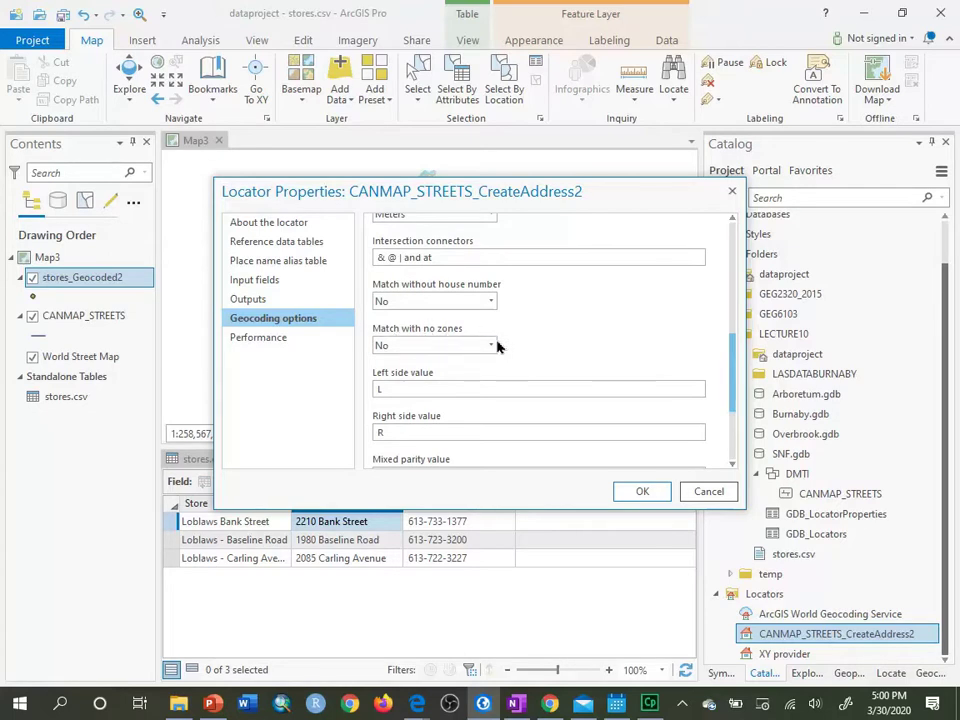
pyautogui.click(491, 346)
pyautogui.click(477, 364)
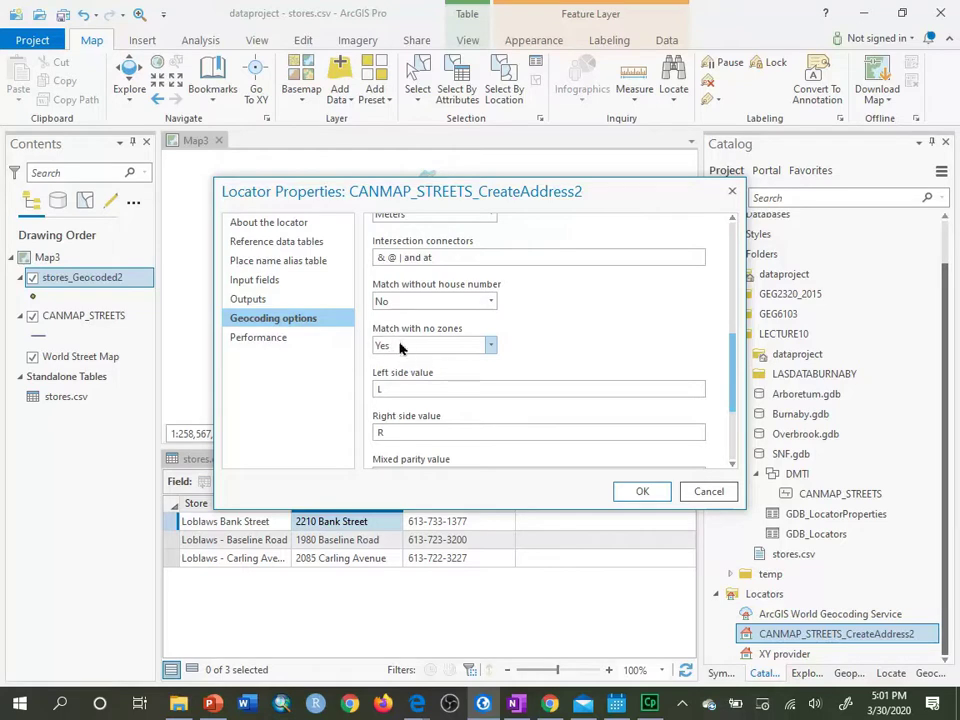
pyautogui.click(642, 491)
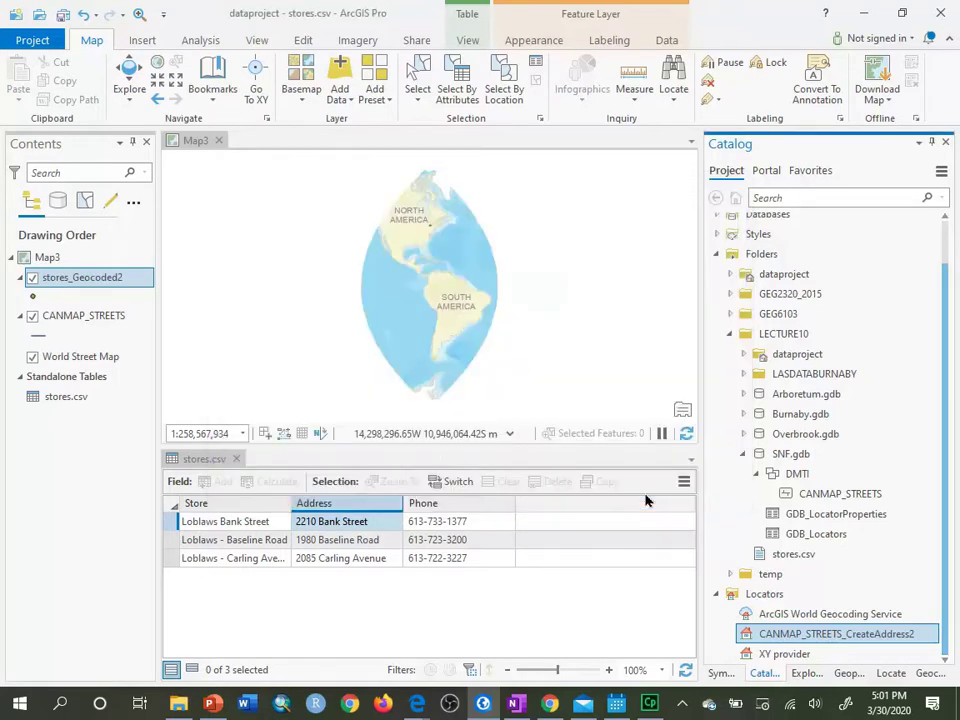
pyautogui.rightClick(87, 284)
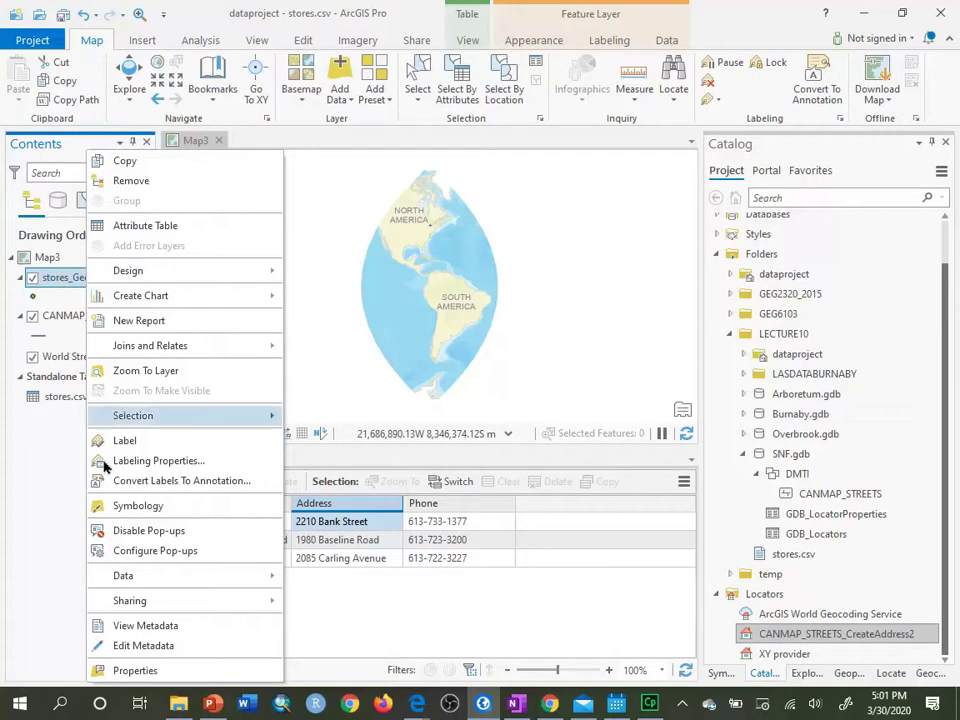
pyautogui.click(126, 670)
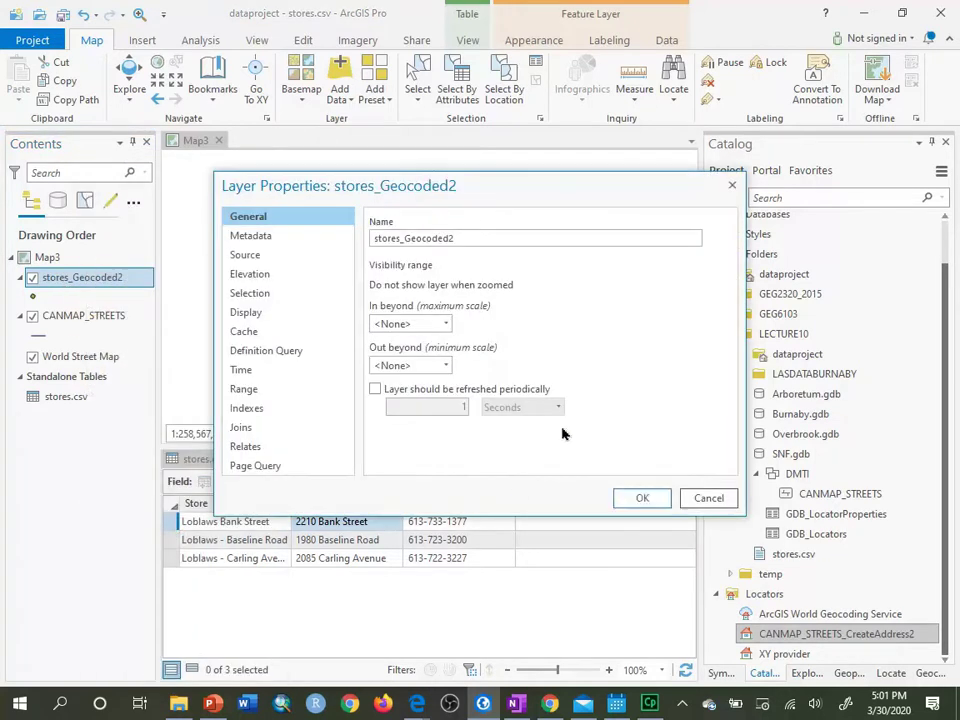
pyautogui.click(707, 497)
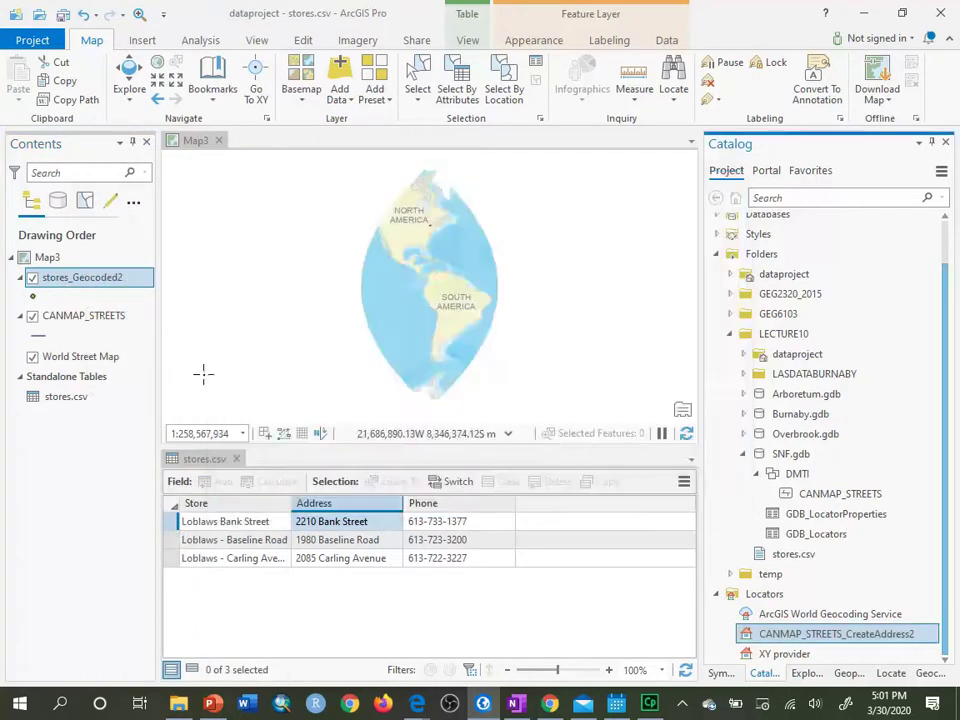
# Remove the stores_Geocoded2 layer from Map3 and open the Geocode Table tool for stores.csv, skipping the guided workflow
pyautogui.rightClick(99, 279)
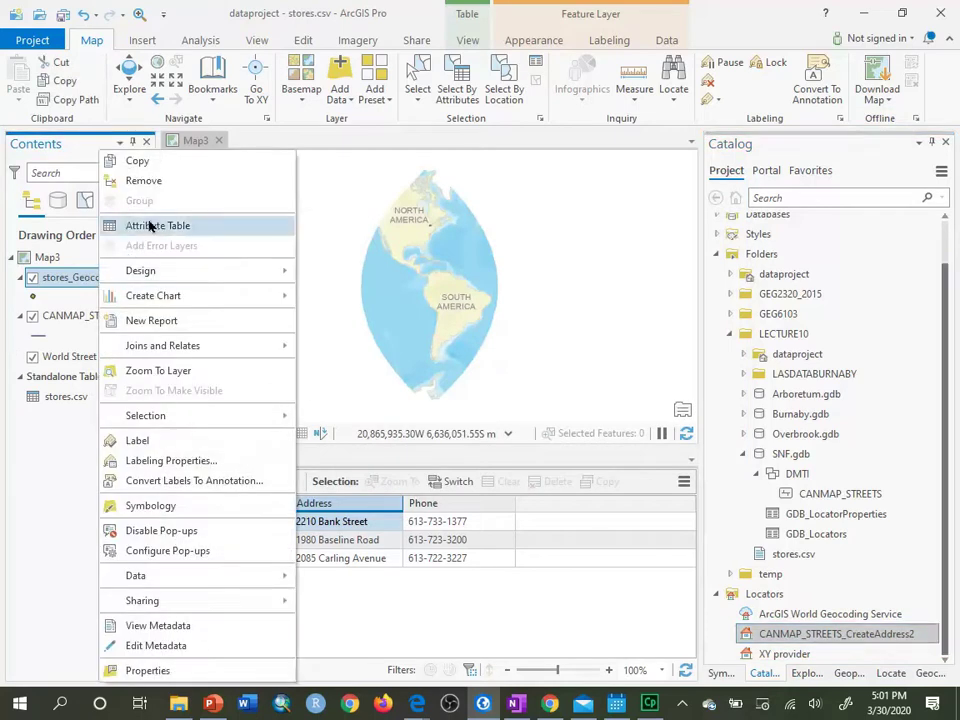
pyautogui.click(125, 180)
pyautogui.click(88, 359)
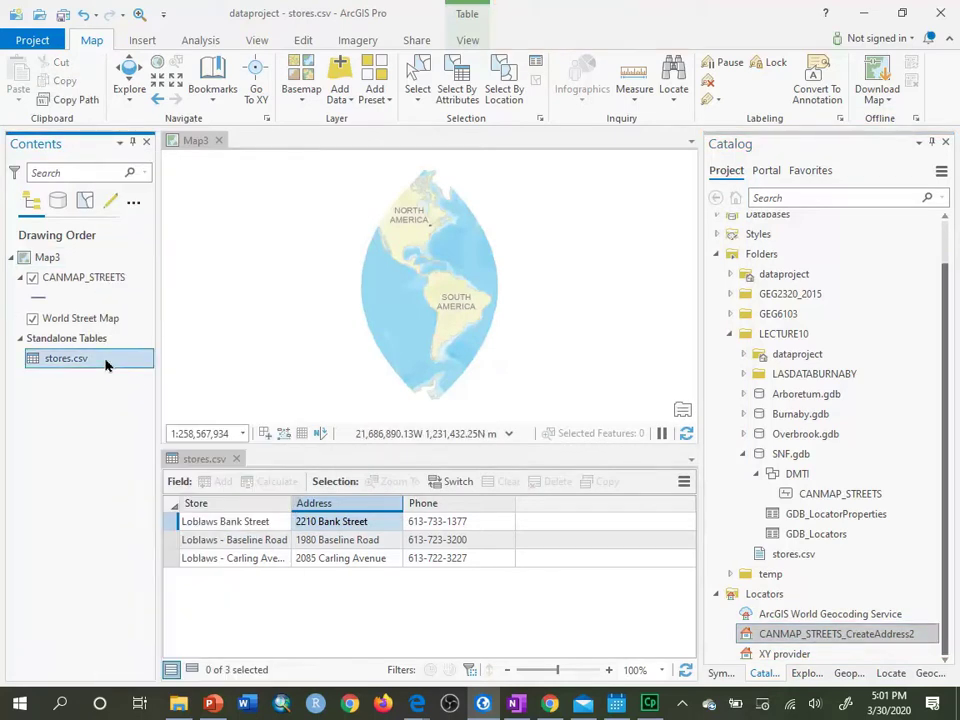
pyautogui.rightClick(105, 365)
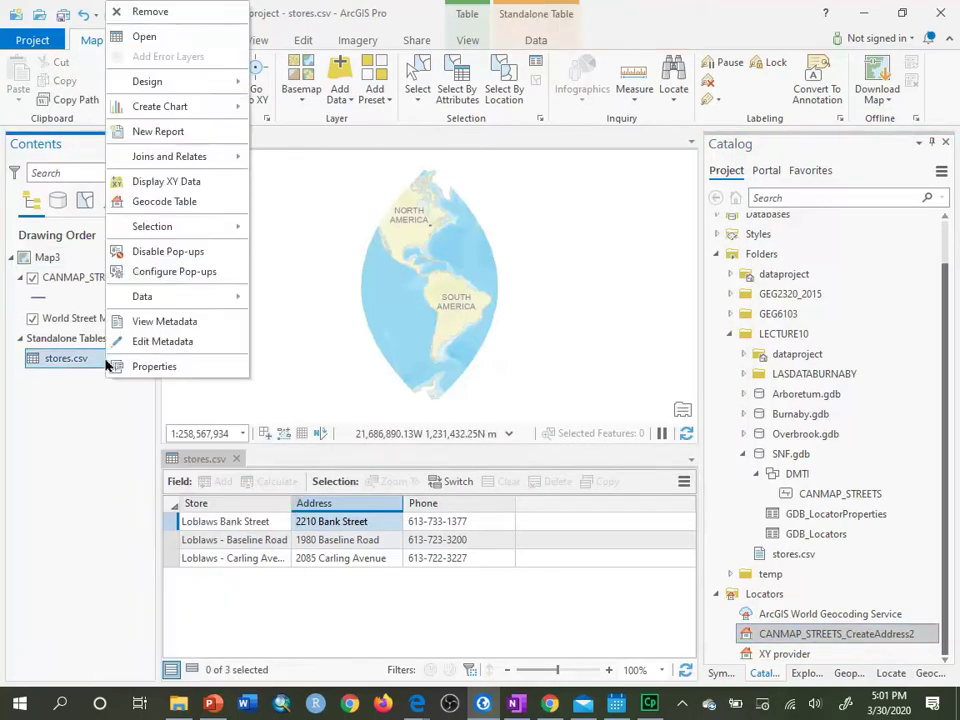
pyautogui.click(176, 207)
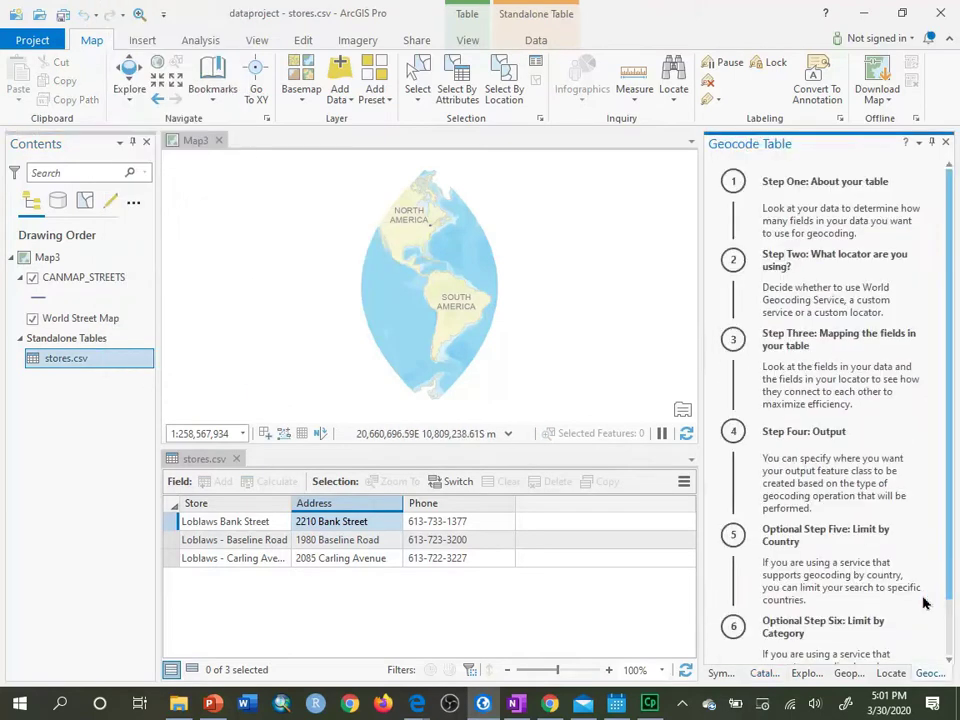
pyautogui.scroll(-2, 820, 600)
pyautogui.click(760, 653)
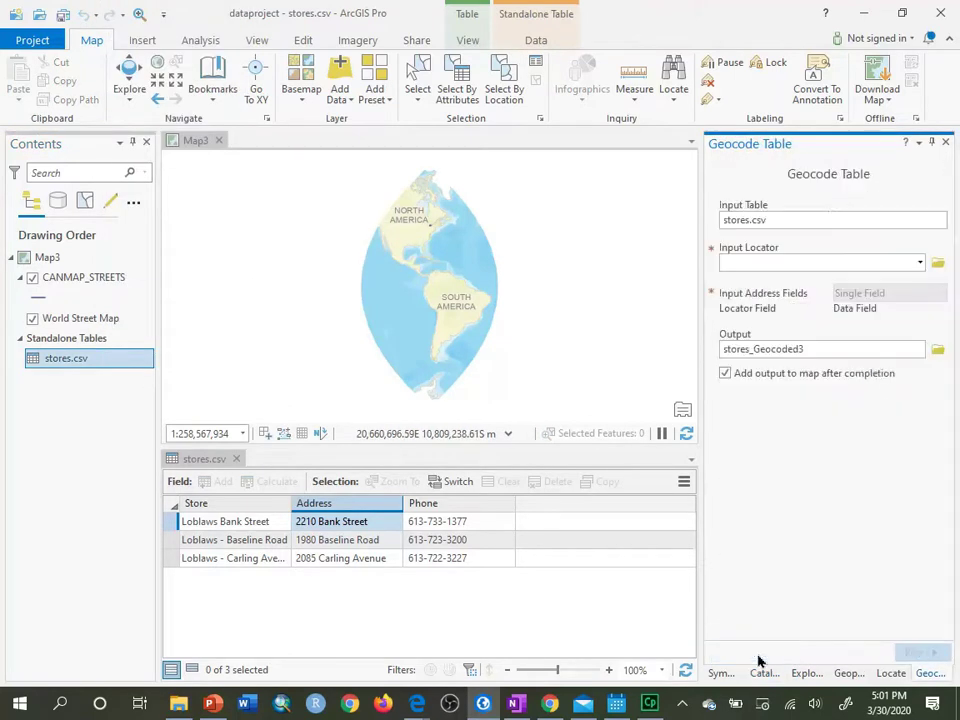
# Geocode stores.csv with CANMAP_STREETS_CreateAddress2, using Single Field input with Address as Full Address and stores_Geocoded3 as output
pyautogui.click(919, 262)
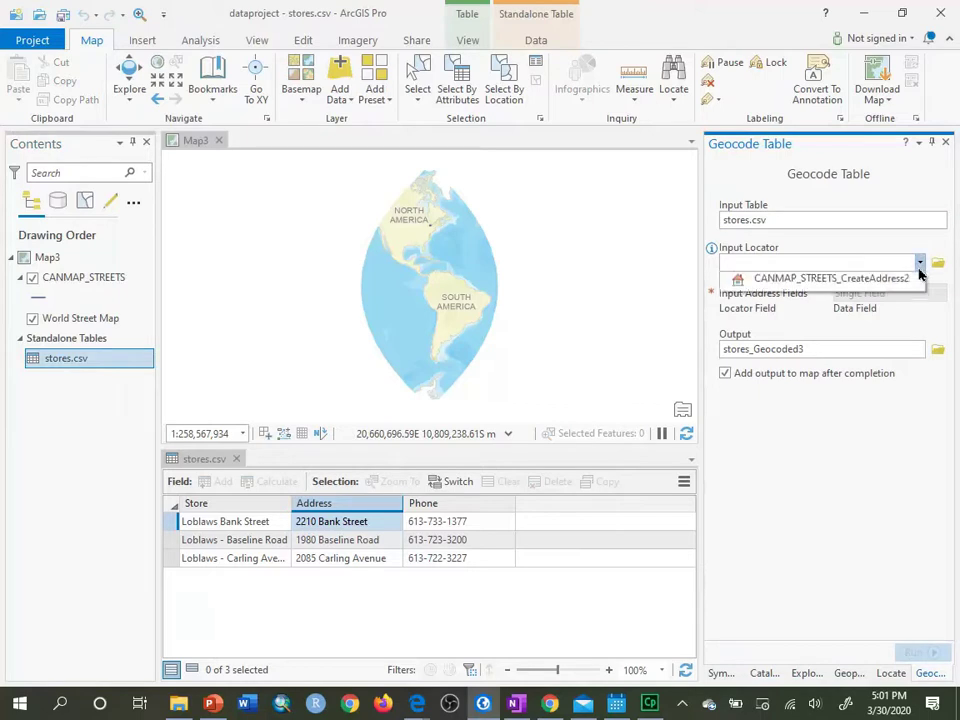
pyautogui.click(861, 281)
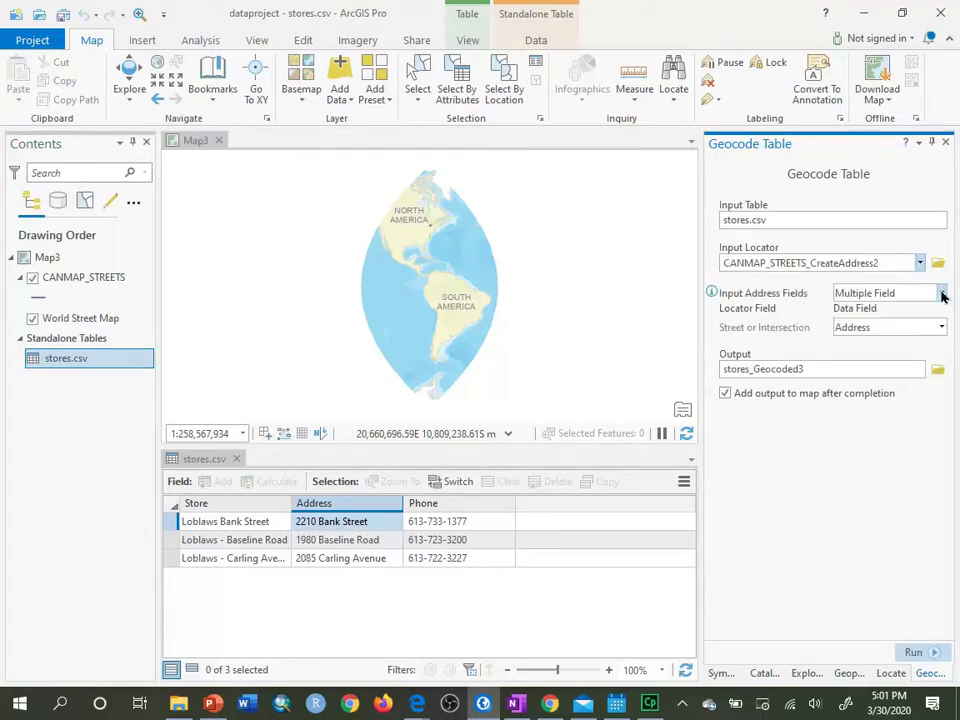
pyautogui.click(936, 294)
pyautogui.click(906, 326)
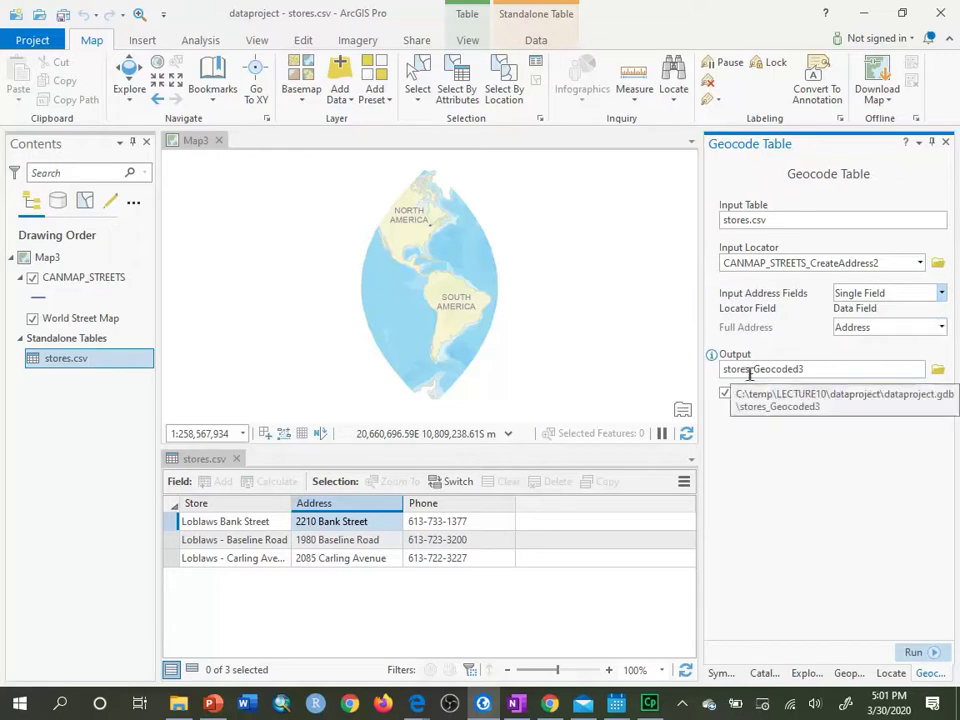
pyautogui.click(913, 653)
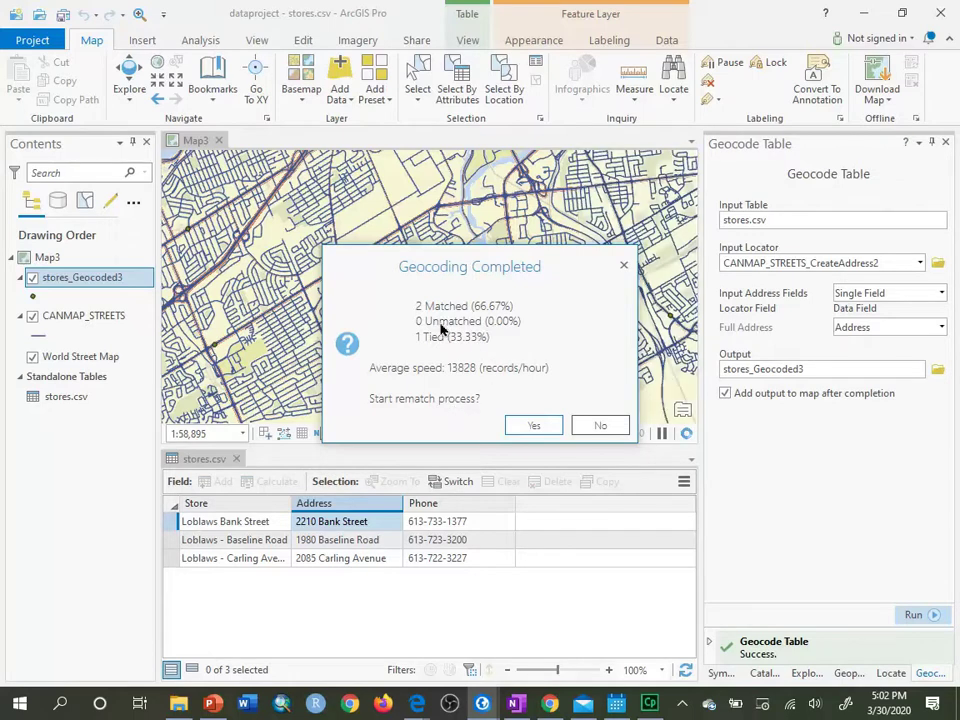
# Start the rematch process for stores_Geocoded3 and review the matched Bank Street and Carling Avenue addresses and their candidates
pyautogui.click(529, 424)
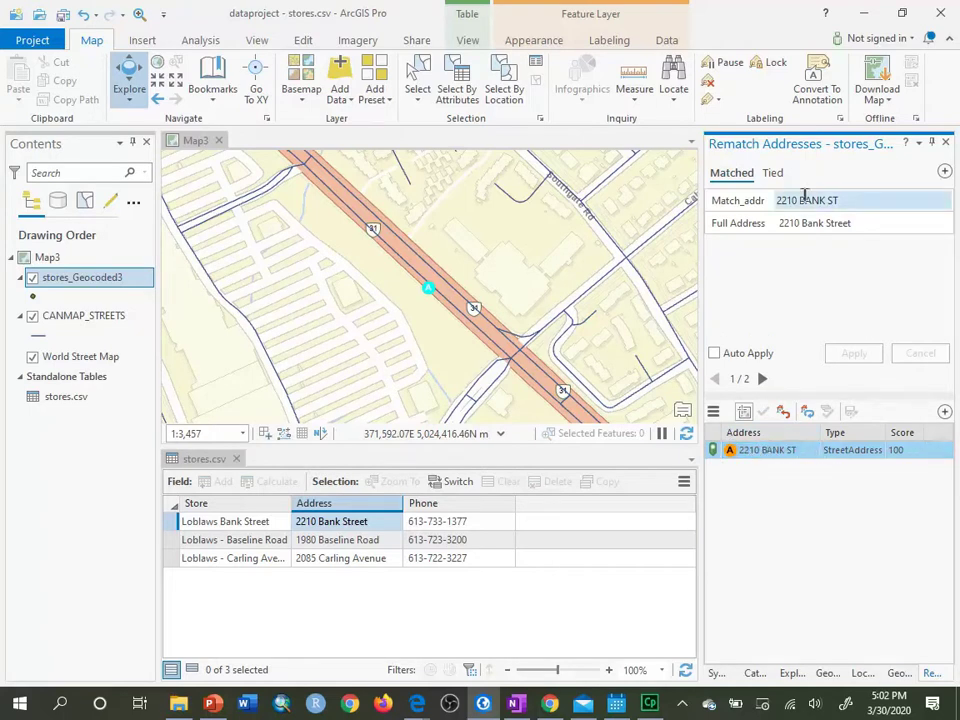
pyautogui.click(761, 380)
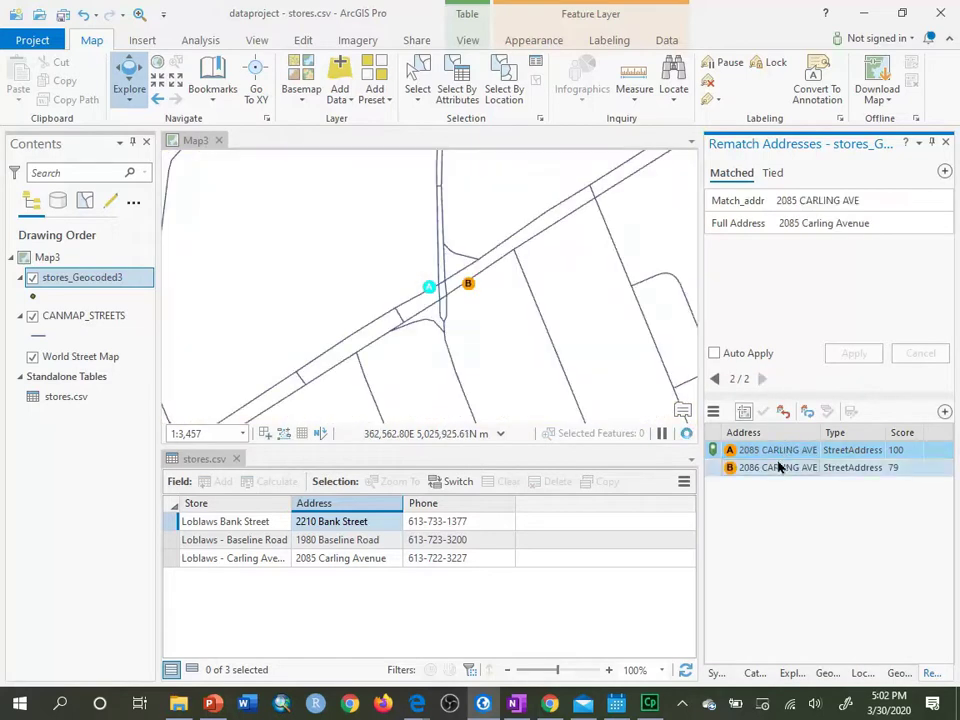
pyautogui.click(754, 452)
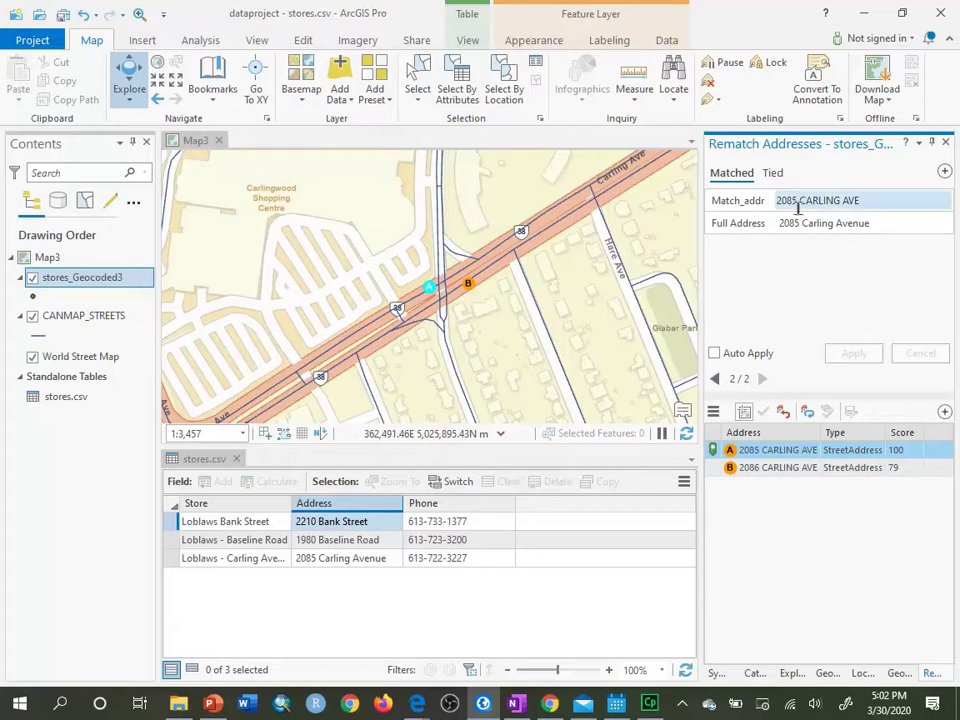
# Review the tied 1980 Baseline Road address and inspect the locations of its candidates C and D on the map
pyautogui.click(772, 174)
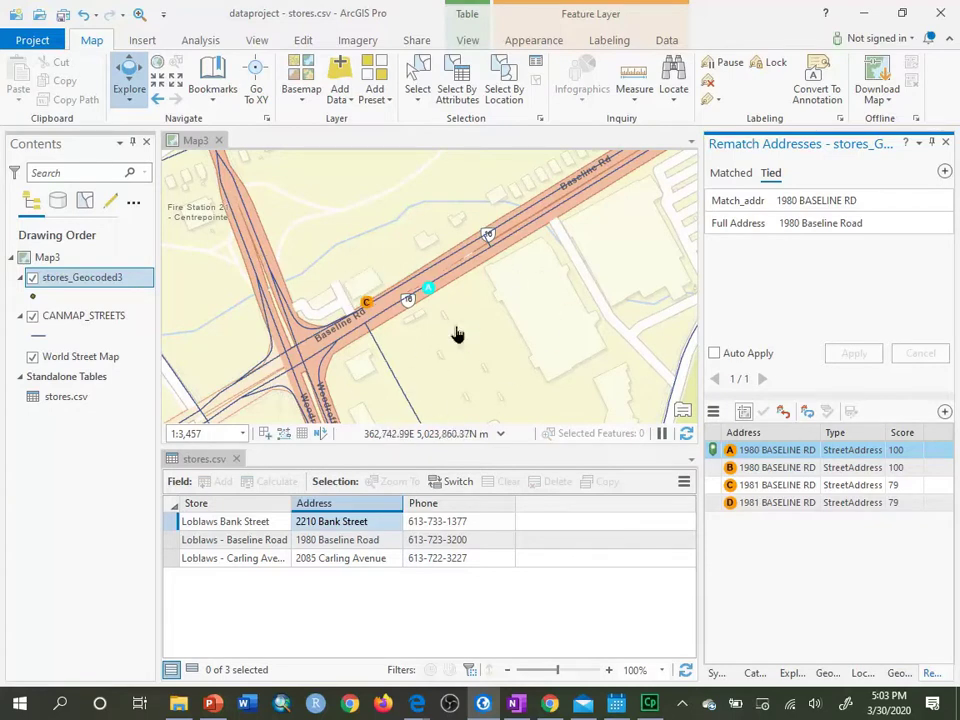
pyautogui.click(718, 486)
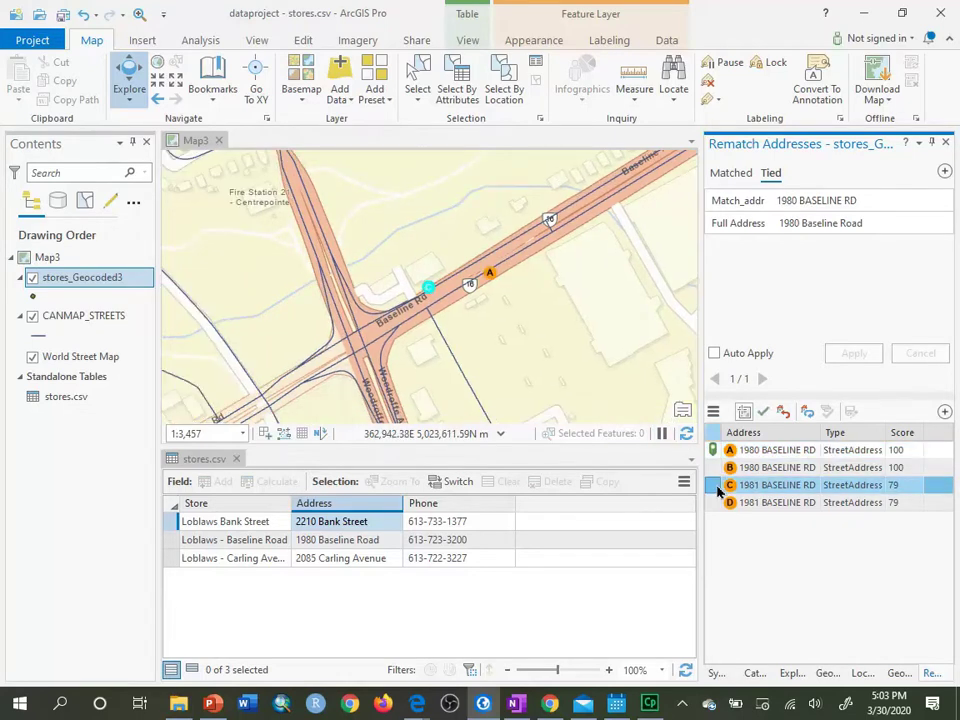
pyautogui.click(717, 503)
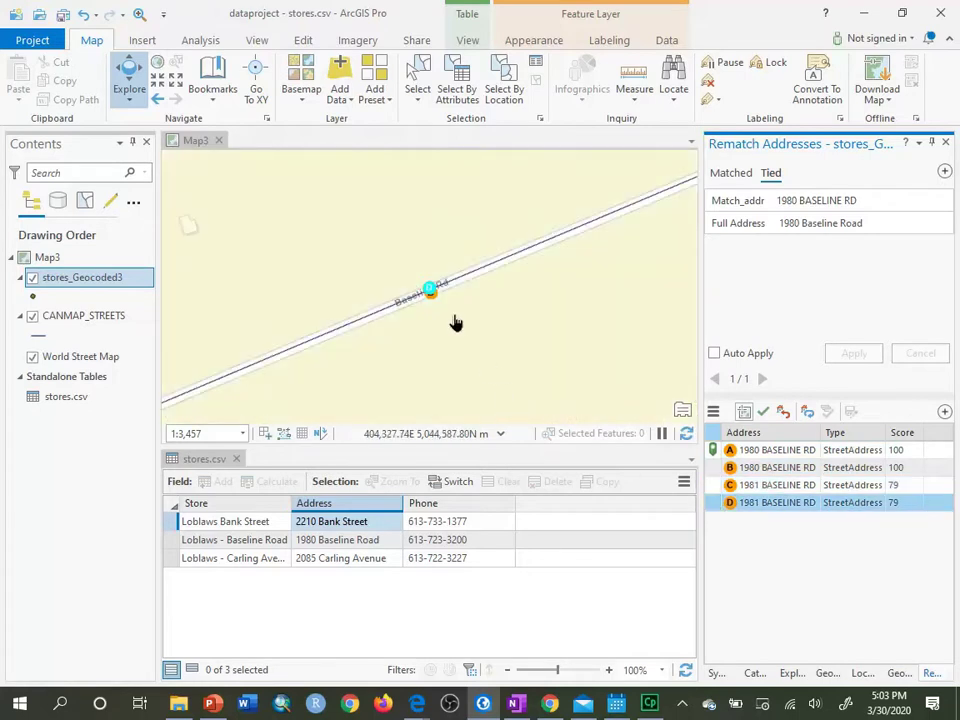
pyautogui.scroll(-3, 455, 322)
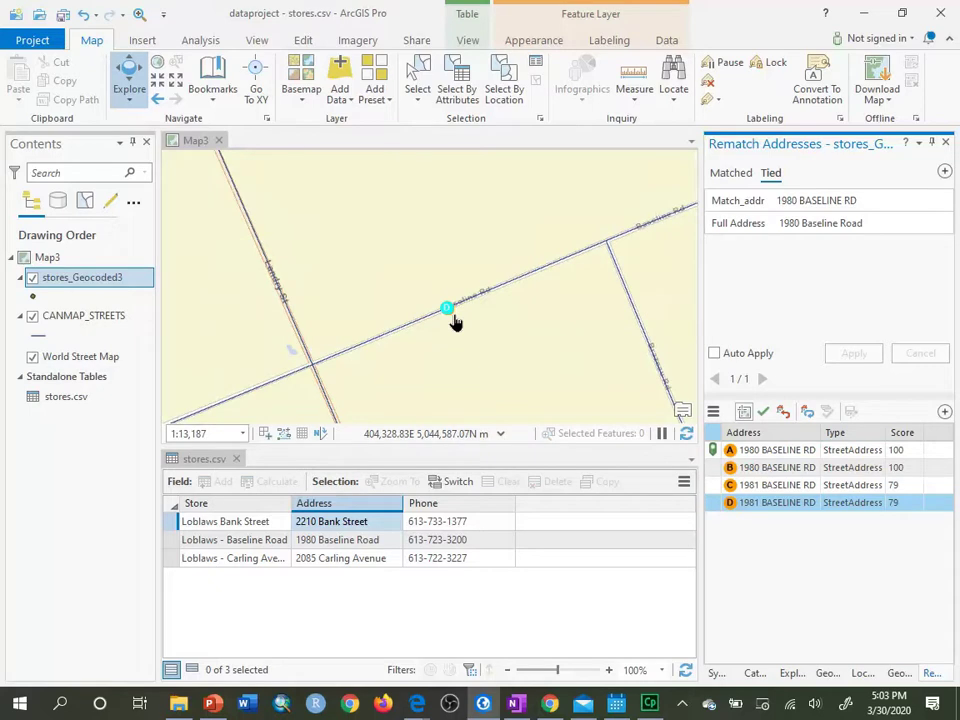
# Change the basemap to Imagery and locate candidate A of the tied 1980 Baseline Road address on it
pyautogui.click(312, 100)
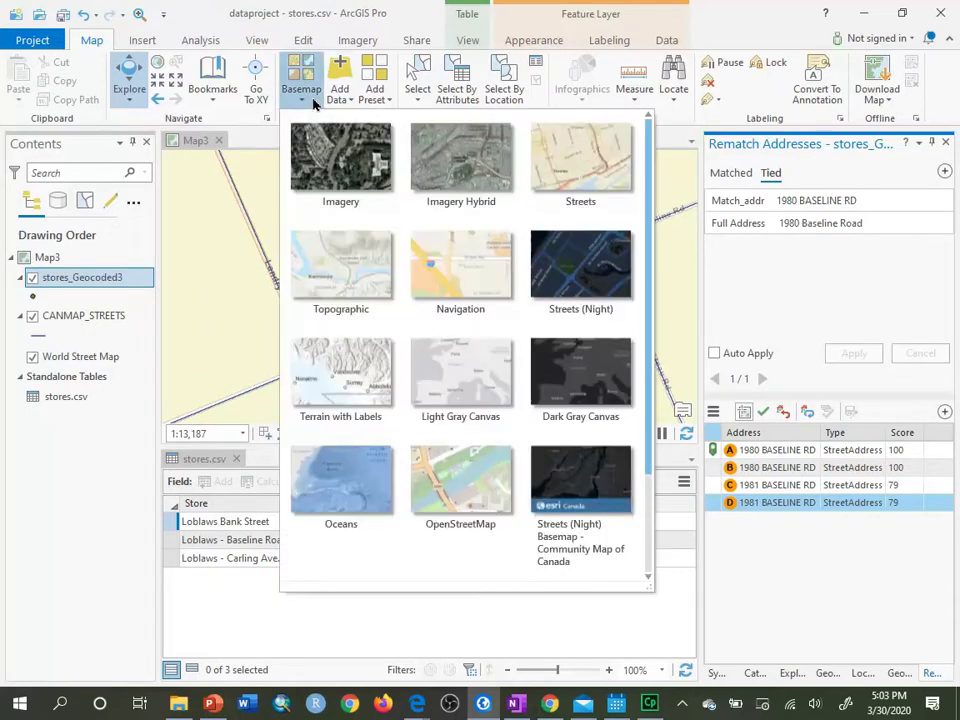
pyautogui.click(341, 162)
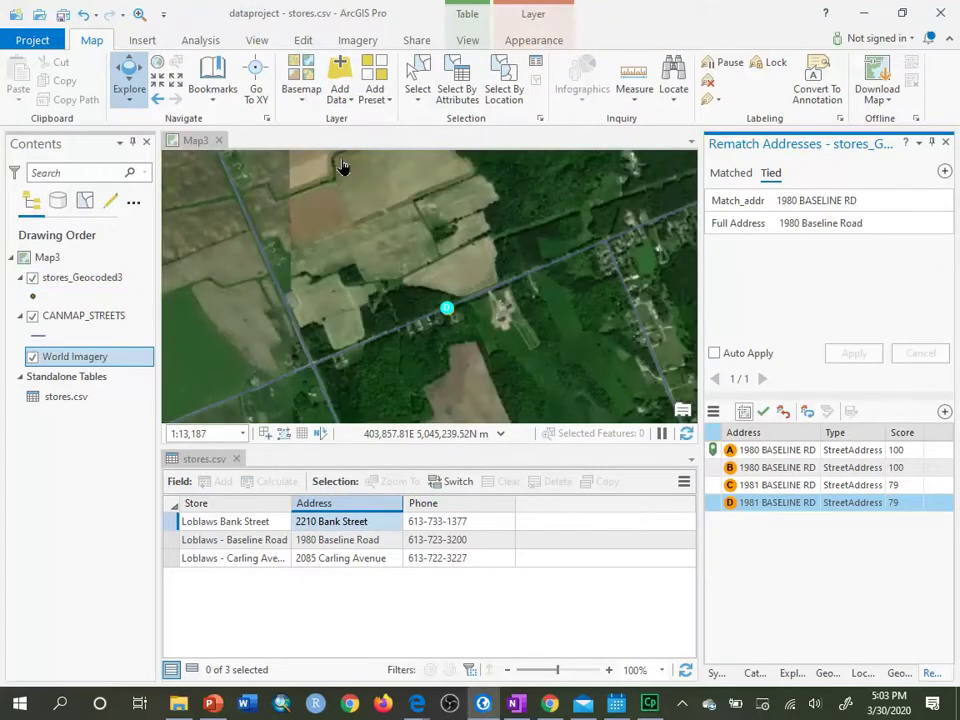
pyautogui.click(713, 452)
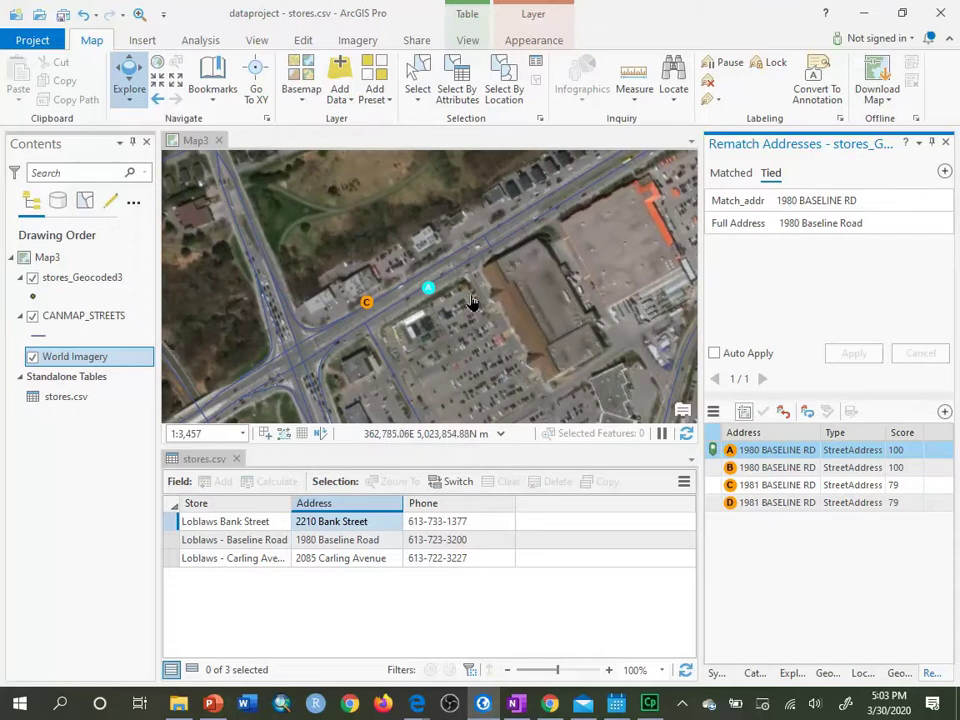
pyautogui.click(713, 450)
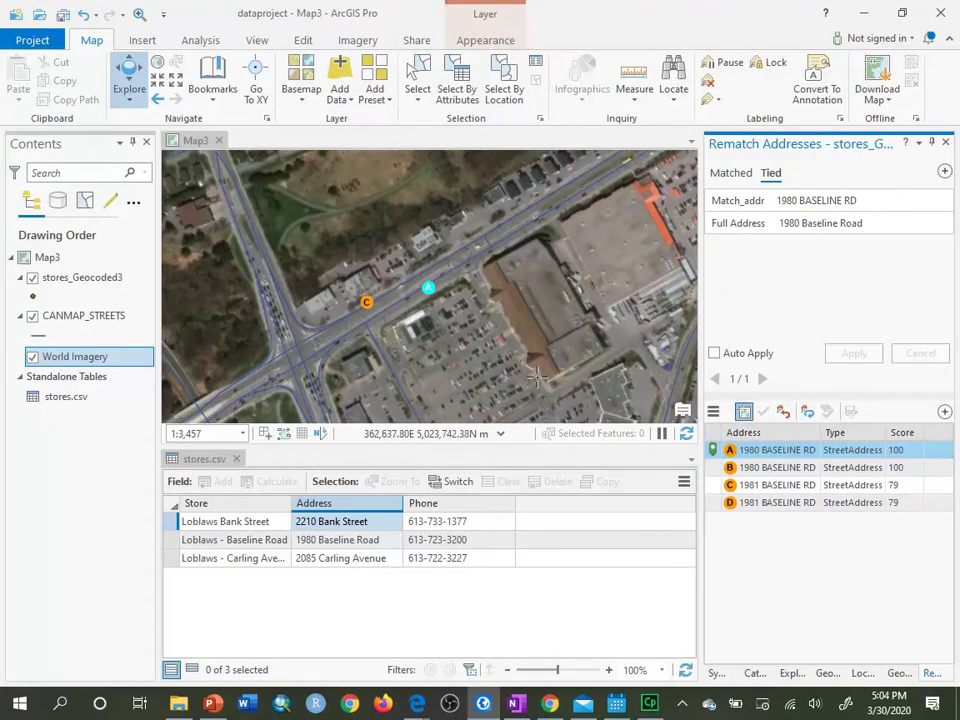
# Close the stores.csv table and end the address rematching of stores_Geocoded3
pyautogui.click(236, 459)
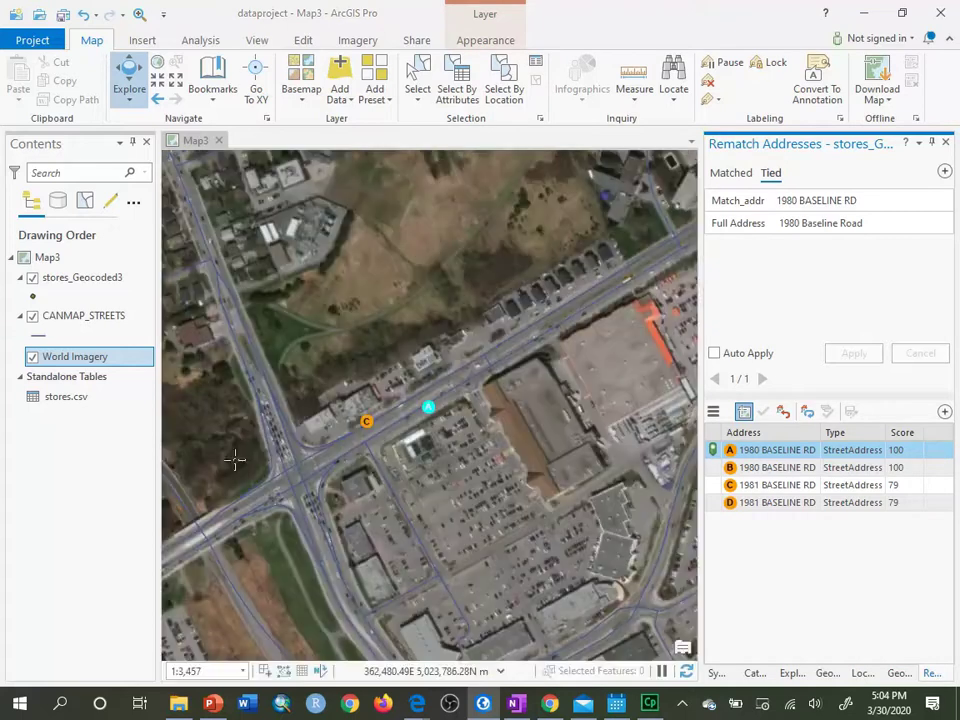
pyautogui.click(68, 279)
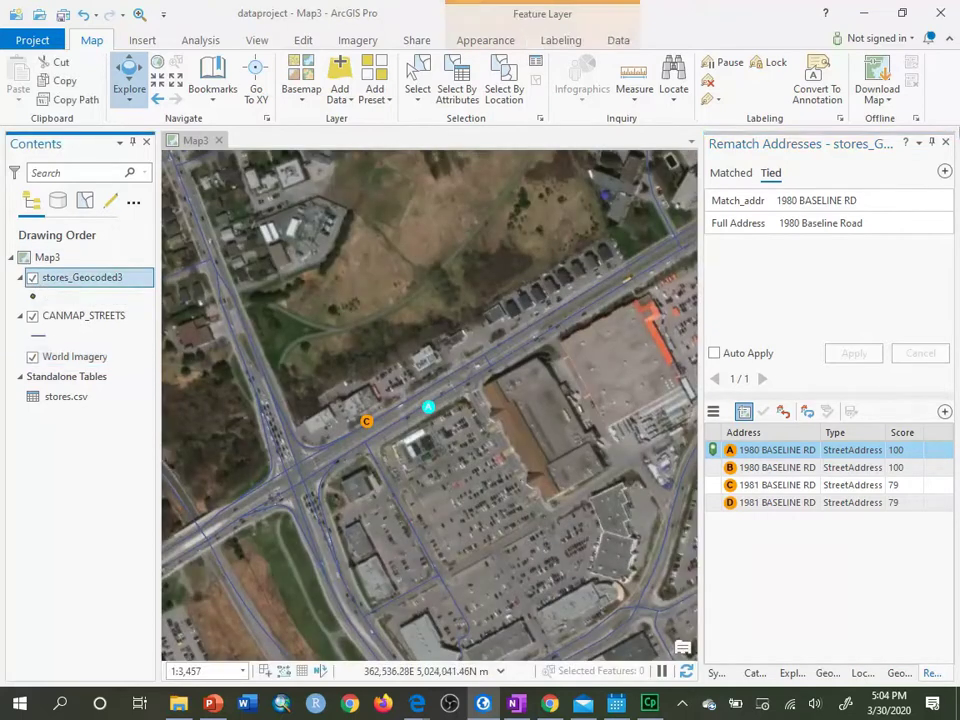
pyautogui.click(945, 144)
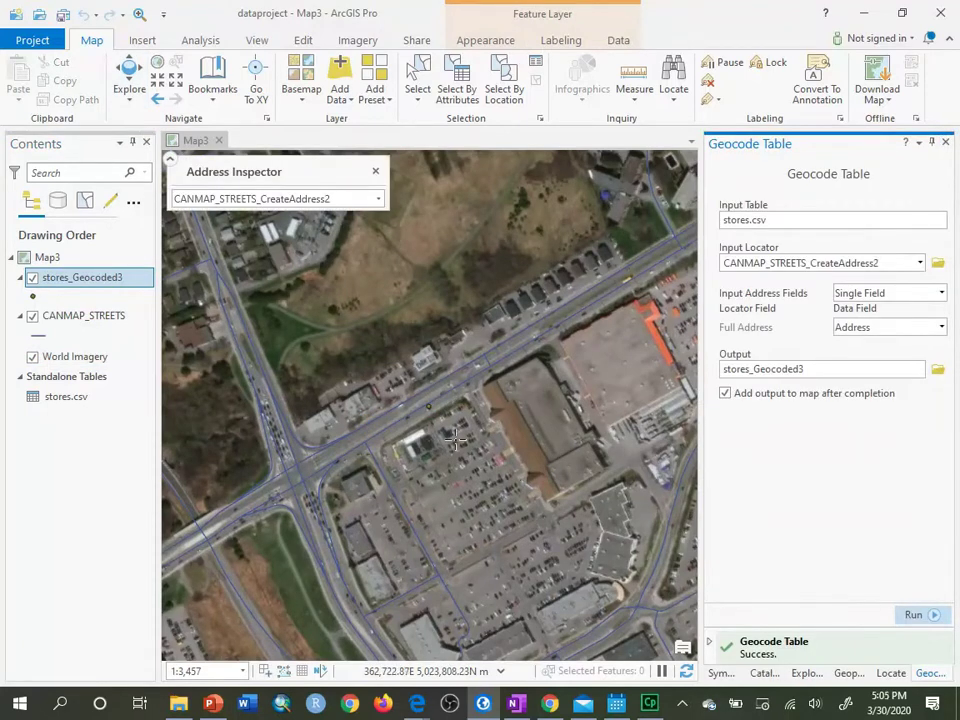
# Symbolize the stores_Geocoded3 points with Circle 3 and zoom the map to the whole layer
pyautogui.click(34, 298)
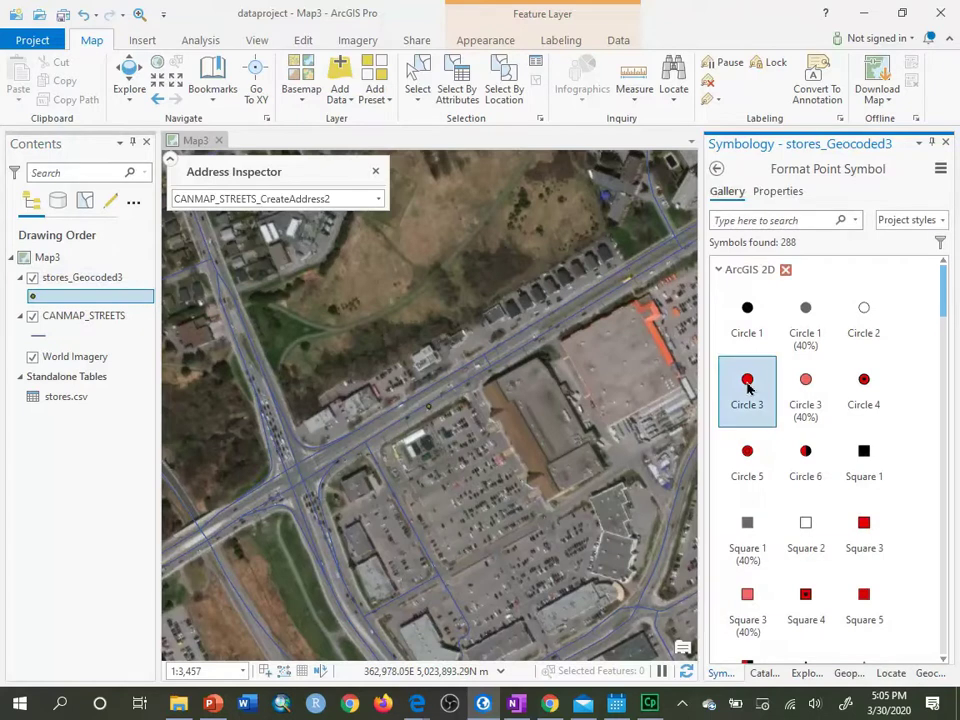
pyautogui.click(720, 398)
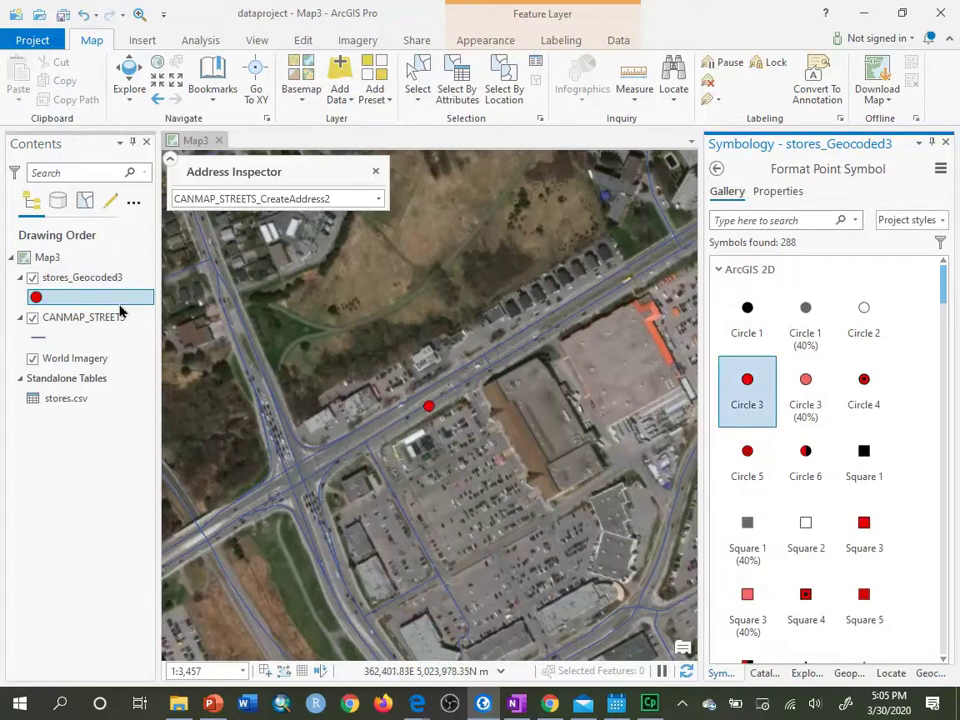
pyautogui.click(62, 277)
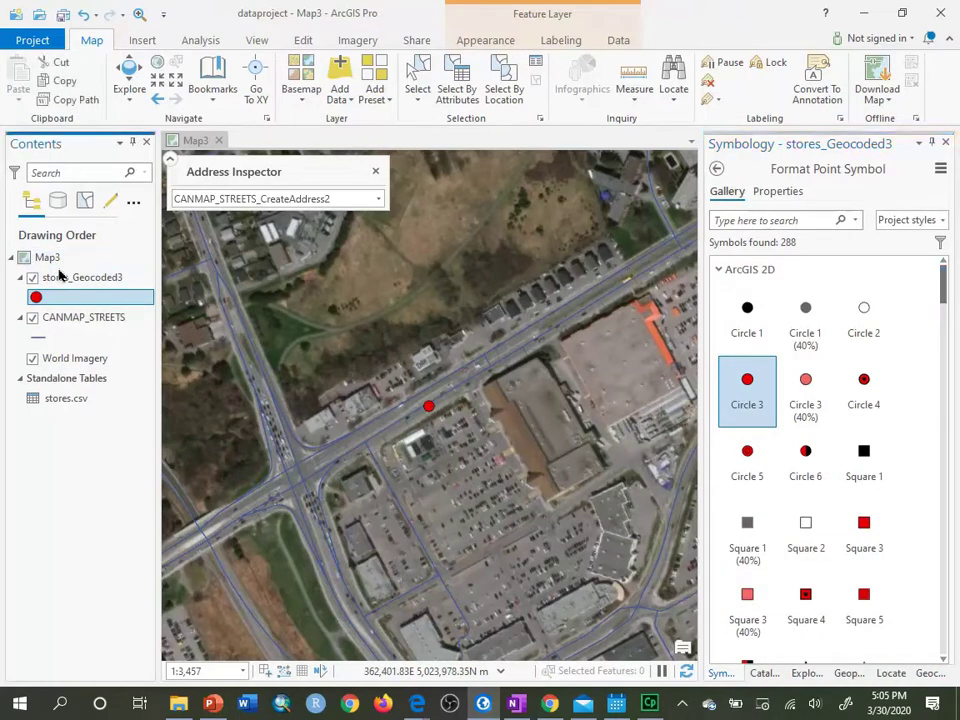
pyautogui.rightClick(54, 278)
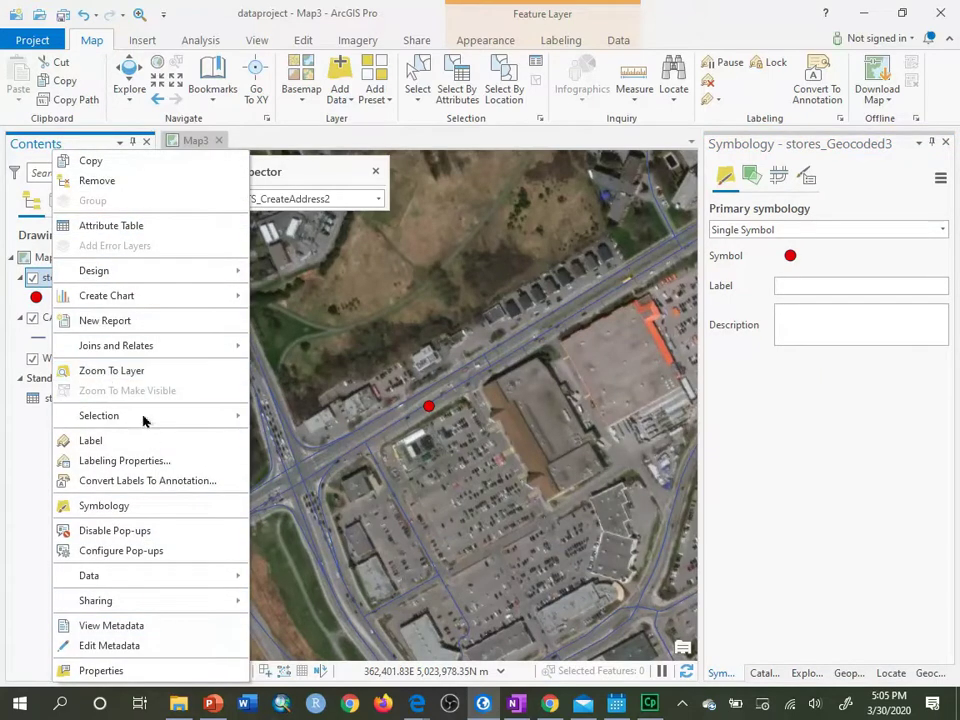
pyautogui.click(147, 370)
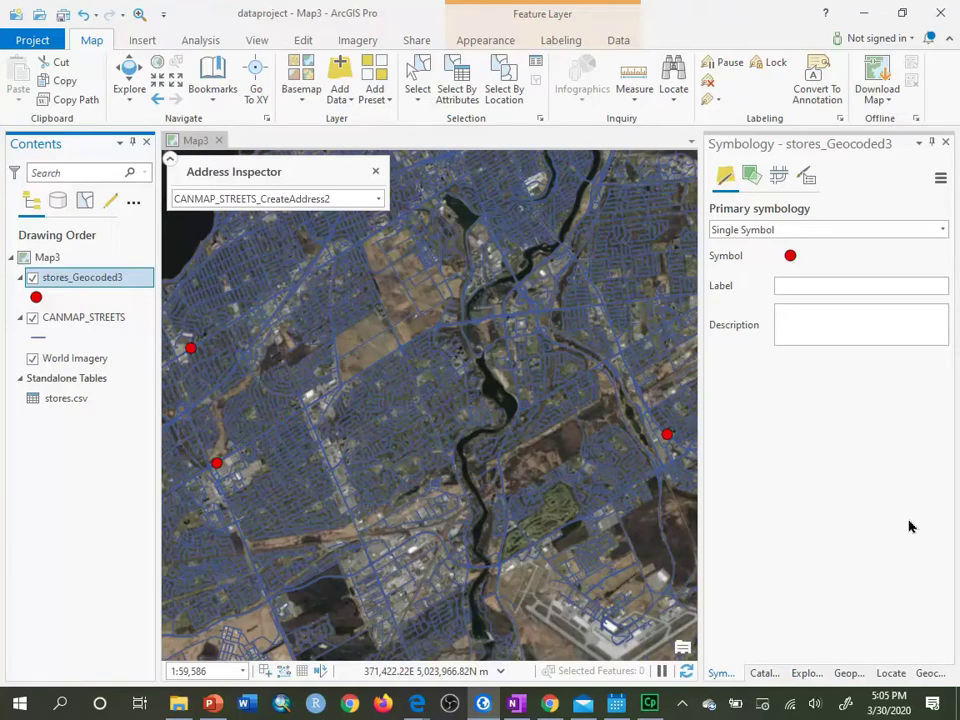
# Bring up the project's Catalog to find the CANMAP_STREETS_CreateAddress2 locator
pyautogui.click(775, 680)
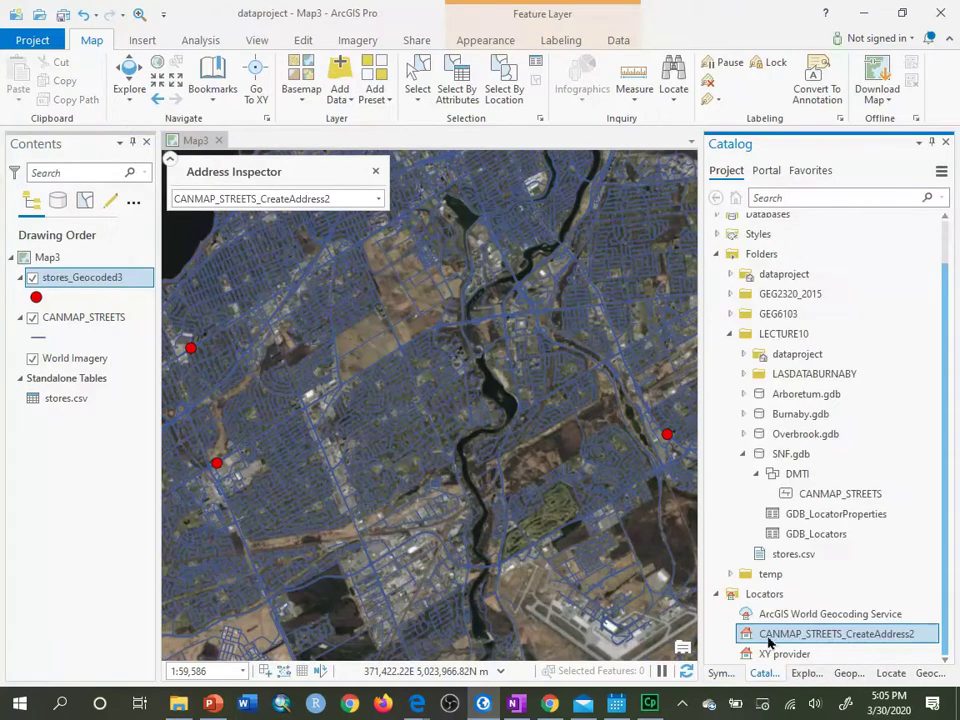